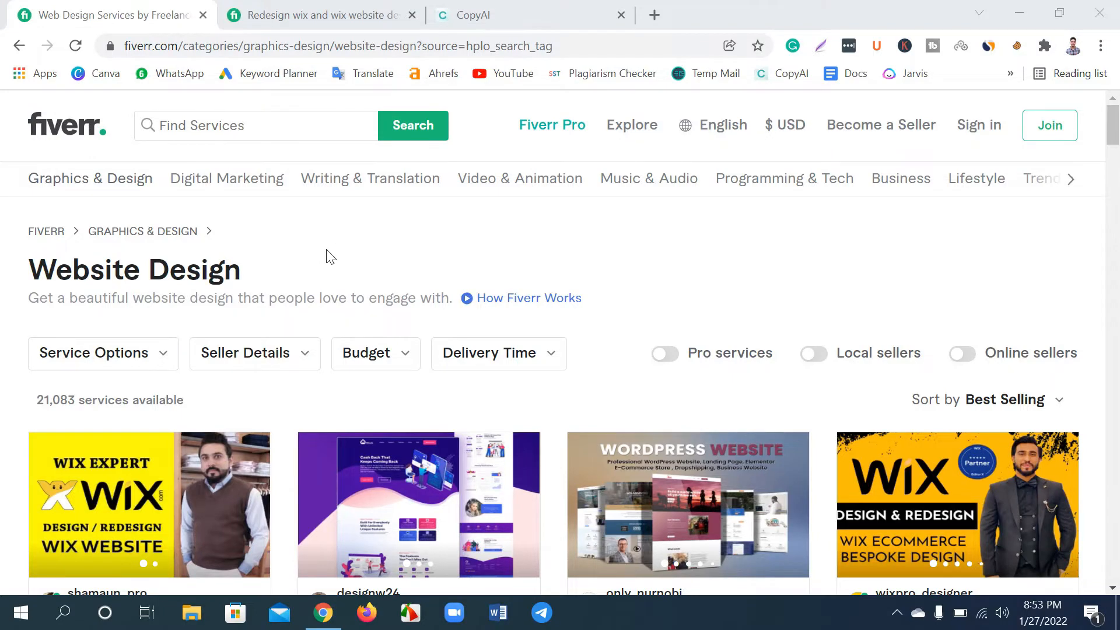
# Look over the Website Design gigs on Fiverr and briefly check the open Wix redesign gig page.
pyautogui.scroll(-6, 330, 257)
pyautogui.scroll(6, 330, 257)
pyautogui.scroll(-6, 350, 289)
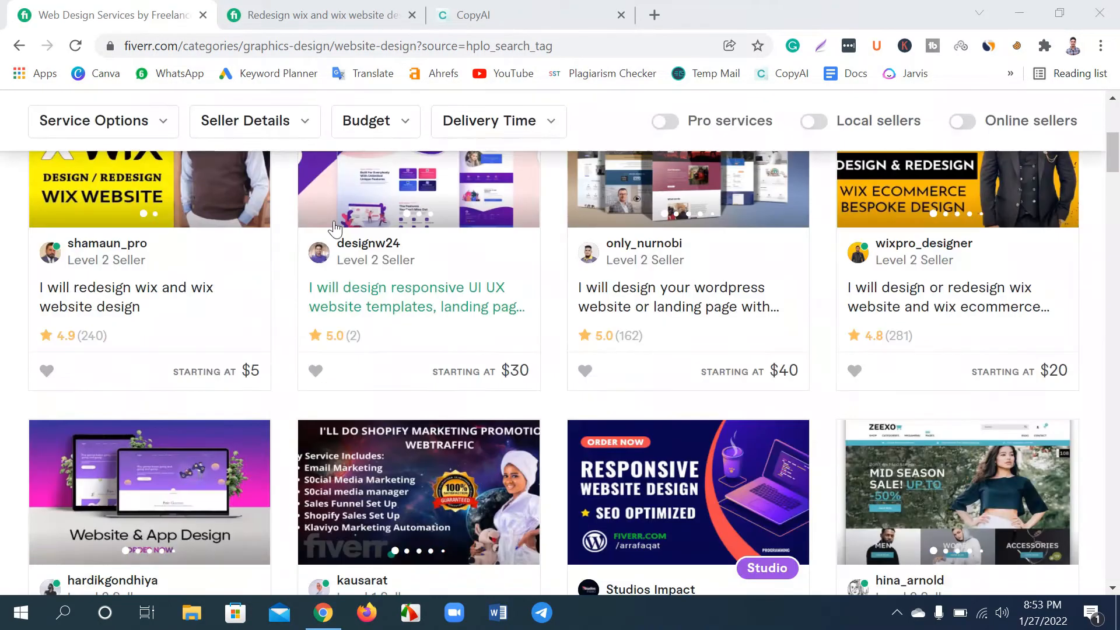
pyautogui.scroll(-13, 335, 229)
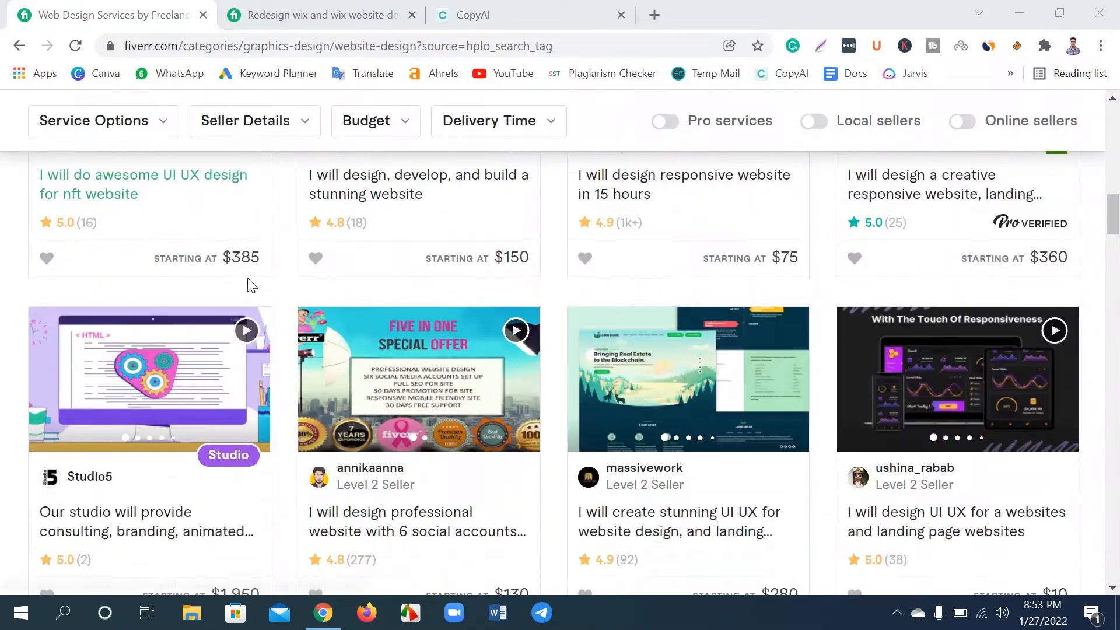
pyautogui.scroll(19, 251, 285)
pyautogui.scroll(-6, 175, 325)
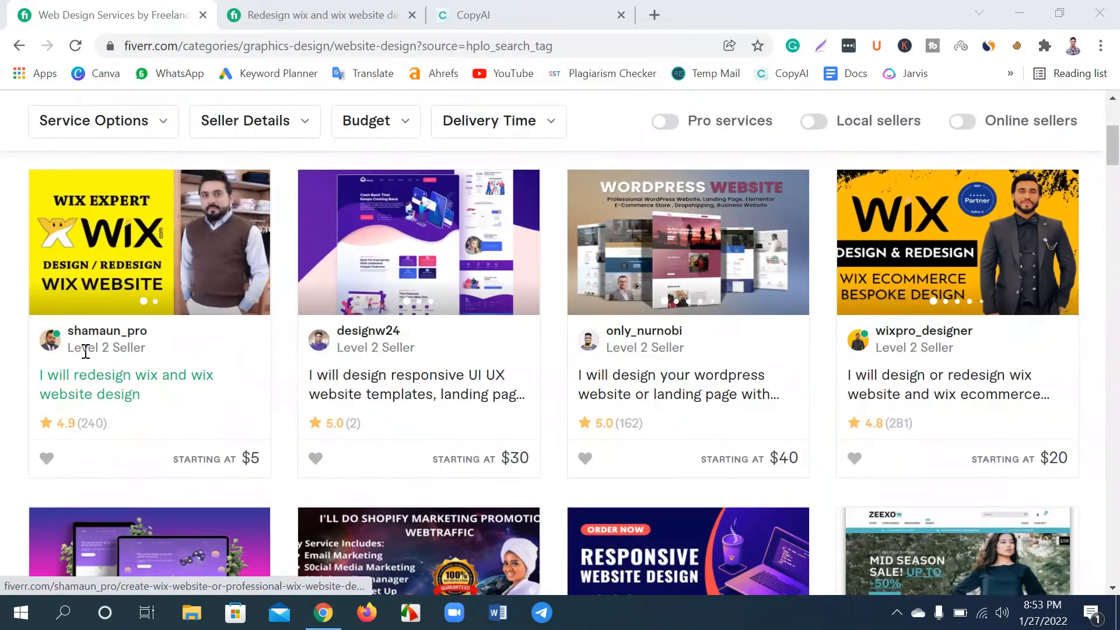
pyautogui.click(297, 12)
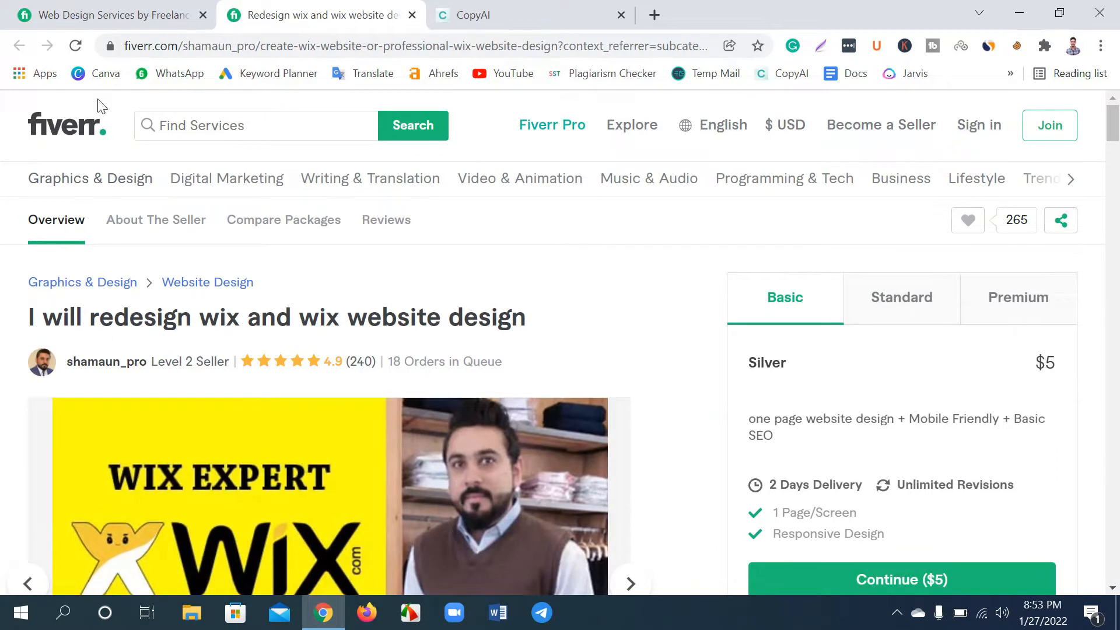
pyautogui.hotkey('ctrl', 'shift', 'Tab')
pyautogui.scroll(5, 490, 380)
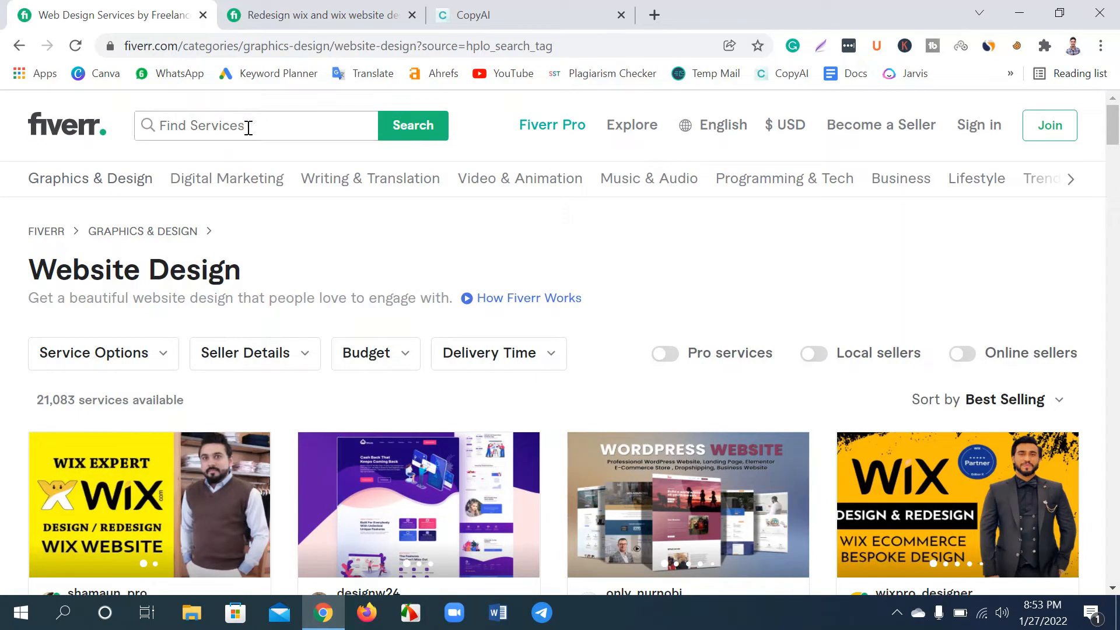
# Examine the sellers, ratings and starting prices of the first Website Design gigs in the listing.
pyautogui.scroll(-2, 232, 227)
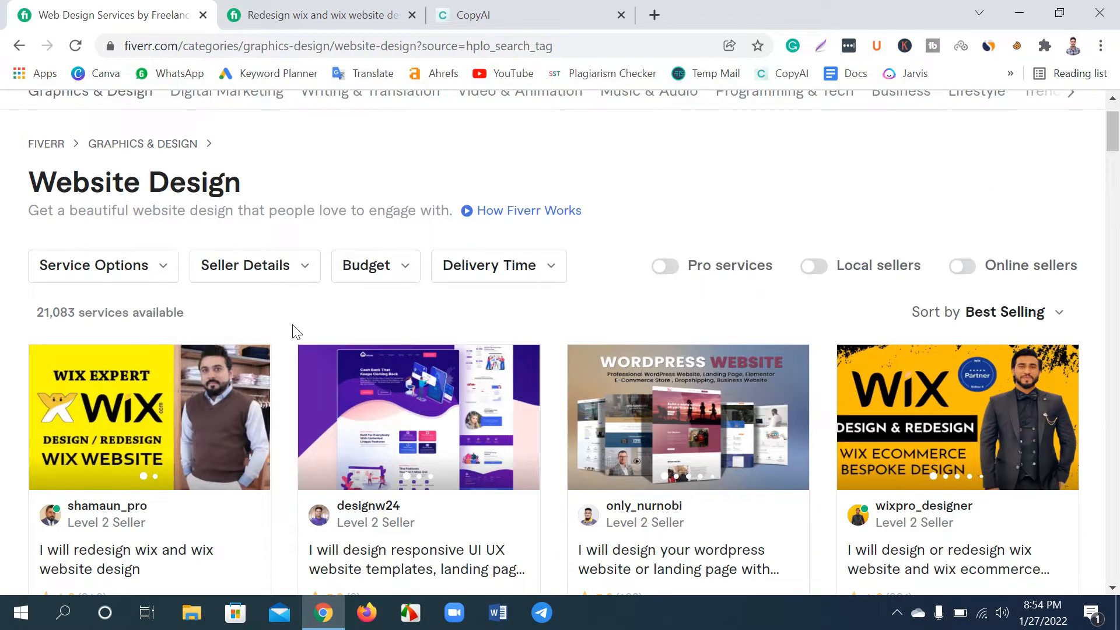
pyautogui.scroll(-3, 303, 329)
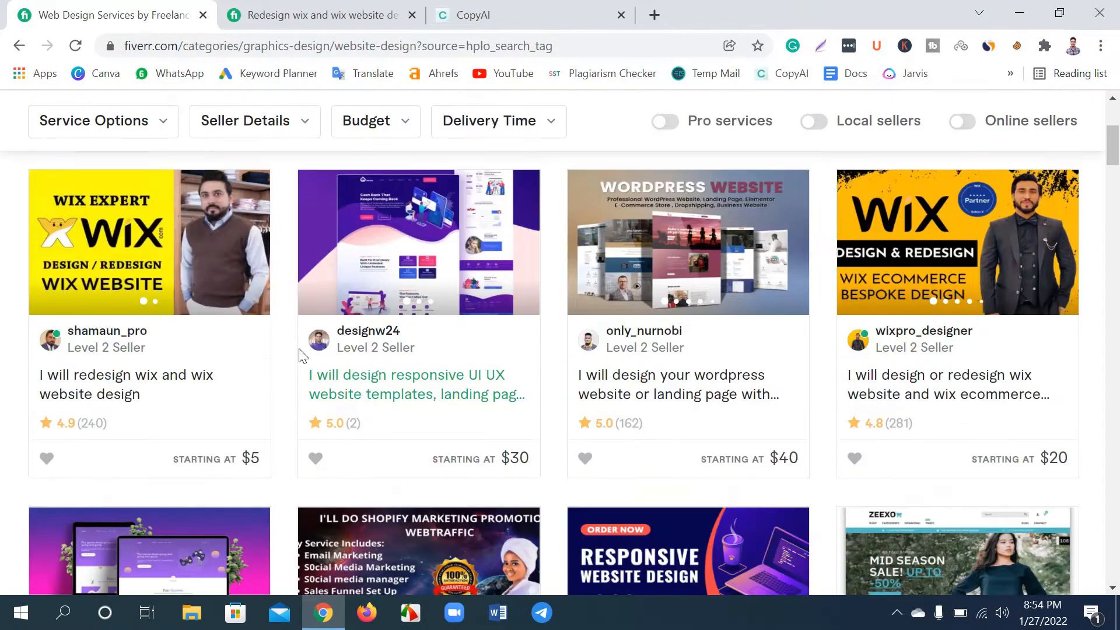
pyautogui.scroll(-2, 583, 362)
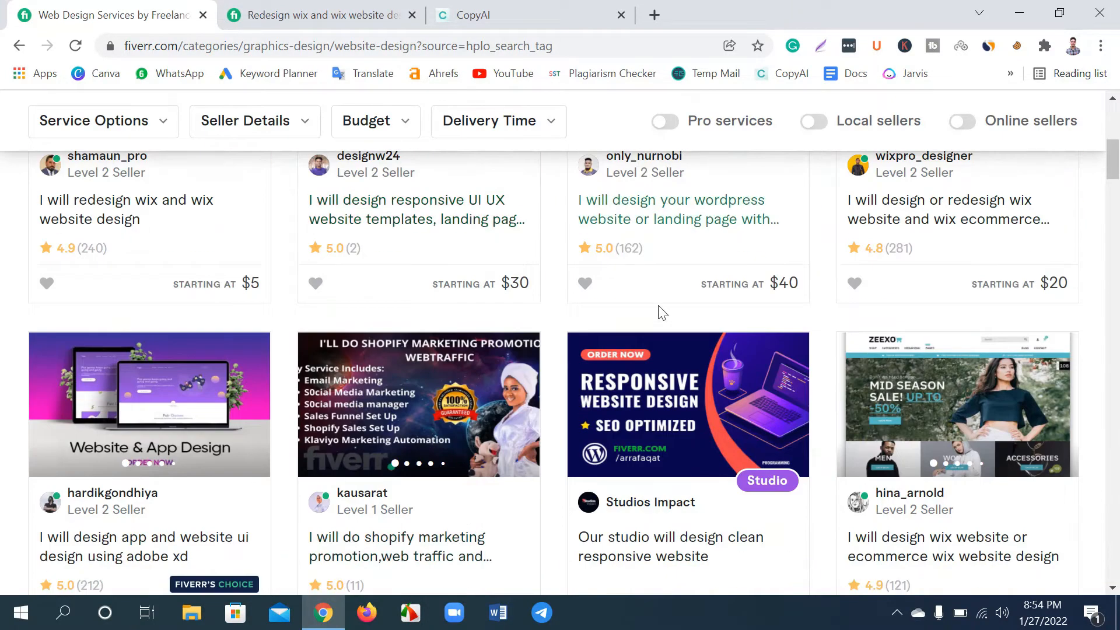
pyautogui.scroll(3, 175, 243)
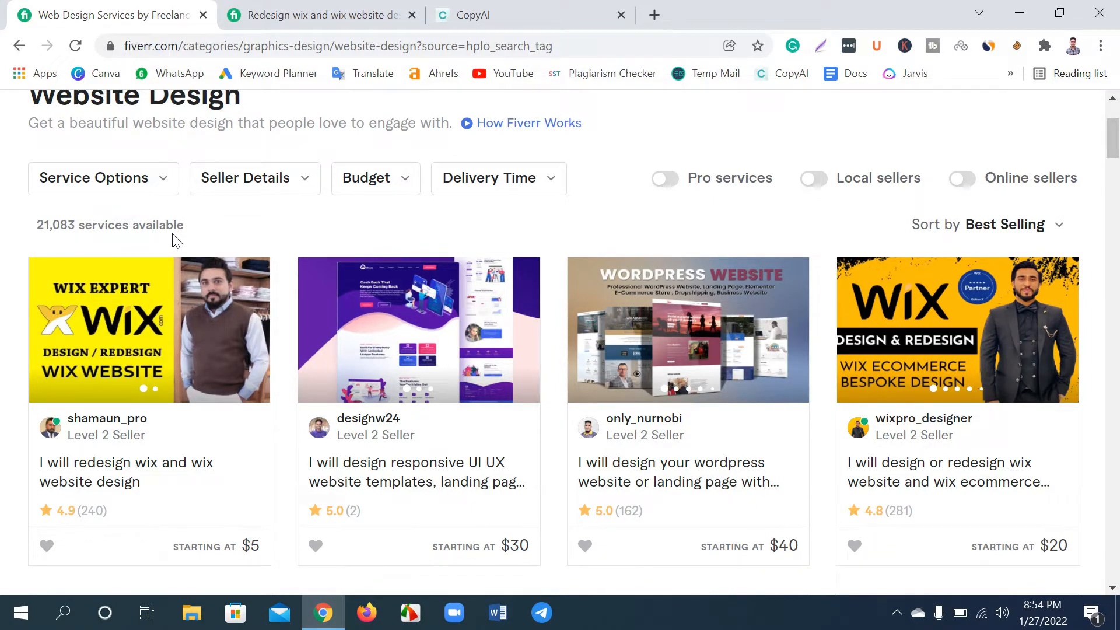
pyautogui.scroll(-3, 333, 274)
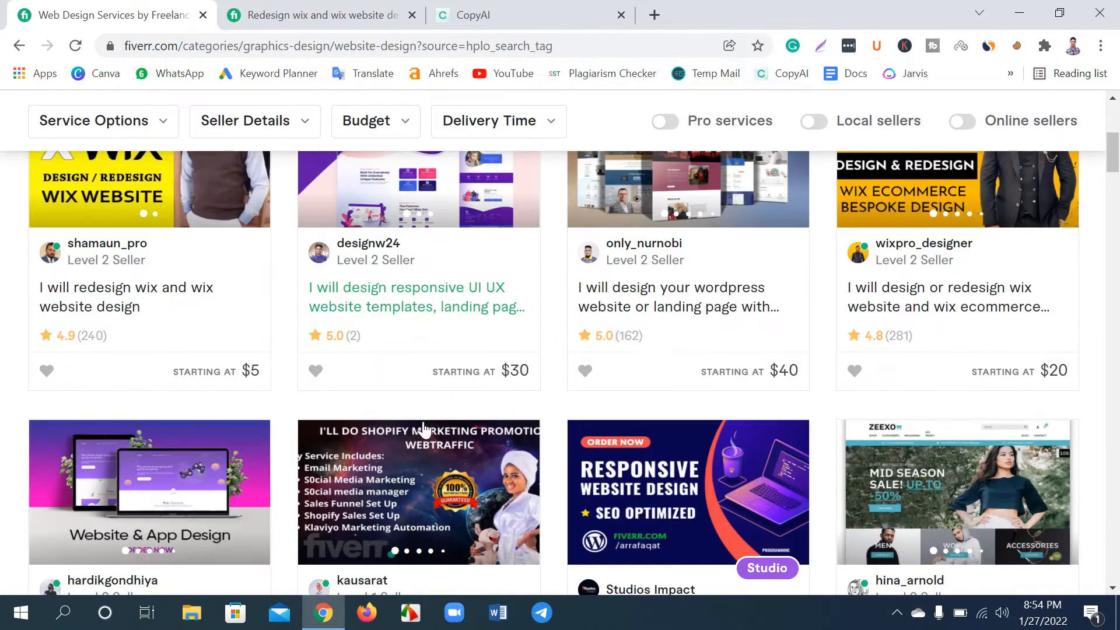
pyautogui.scroll(3, 315, 403)
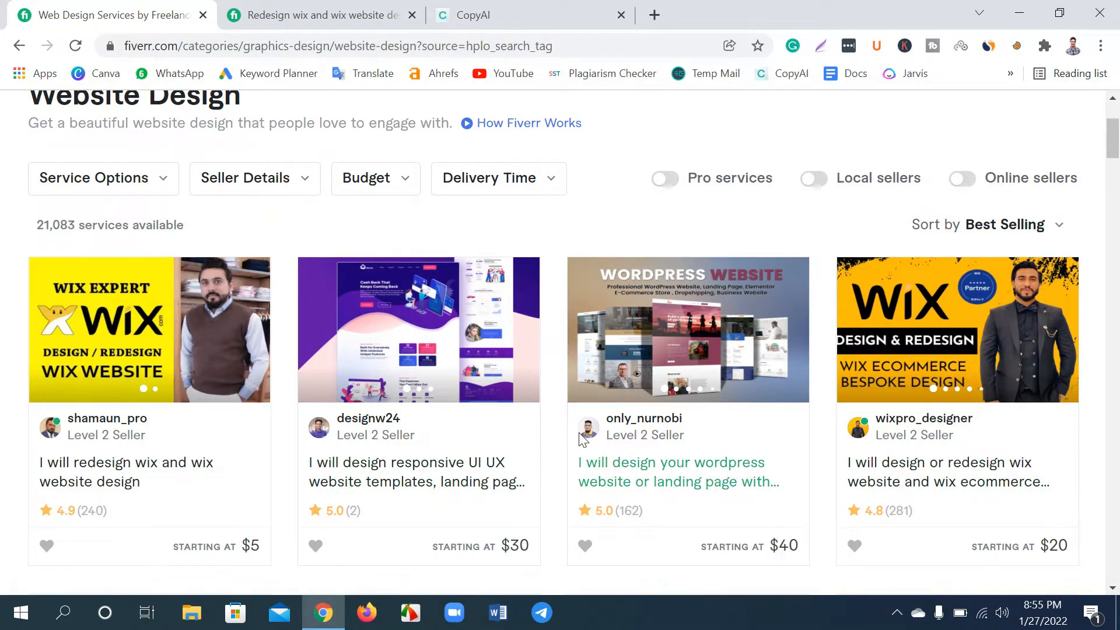
pyautogui.scroll(-3, 582, 439)
pyautogui.scroll(6, 501, 408)
pyautogui.scroll(-5, 426, 385)
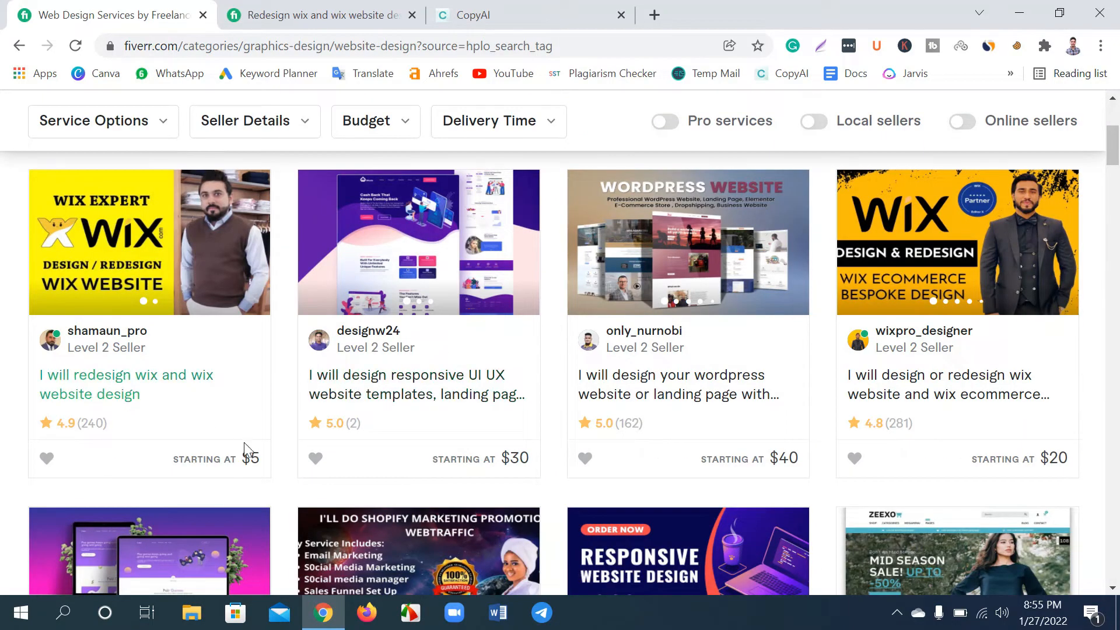
# Copy the gig title "I will redesign wix and wix website design" from the Wix redesign gig page.
pyautogui.click(303, 15)
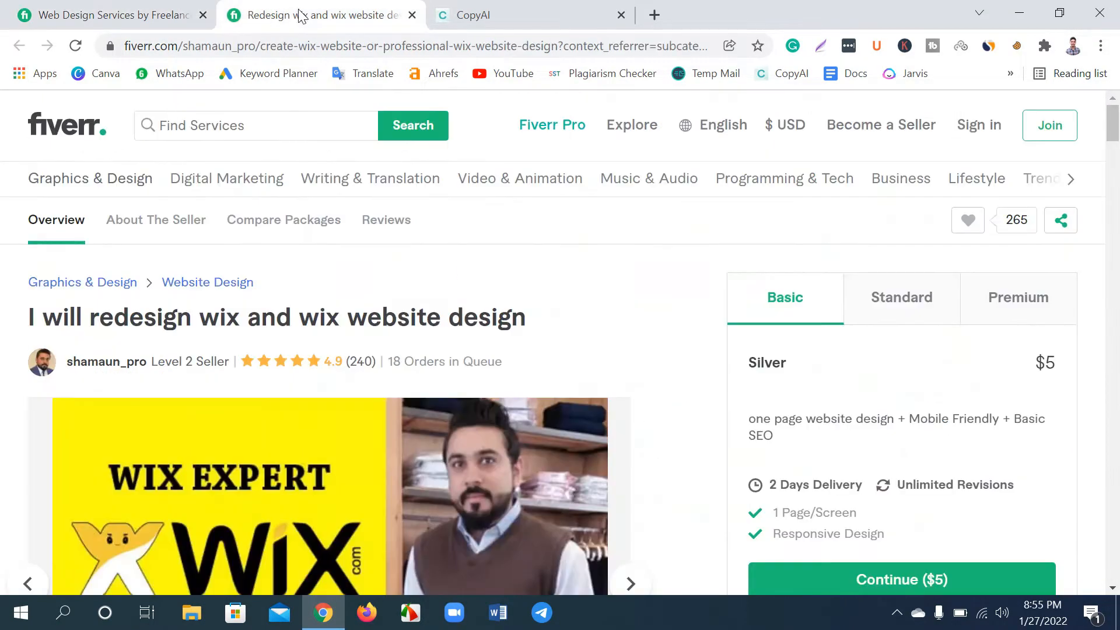
pyautogui.moveTo(523, 320); pyautogui.dragTo(26, 314)
pyautogui.hotkey('ctrl', 'c')
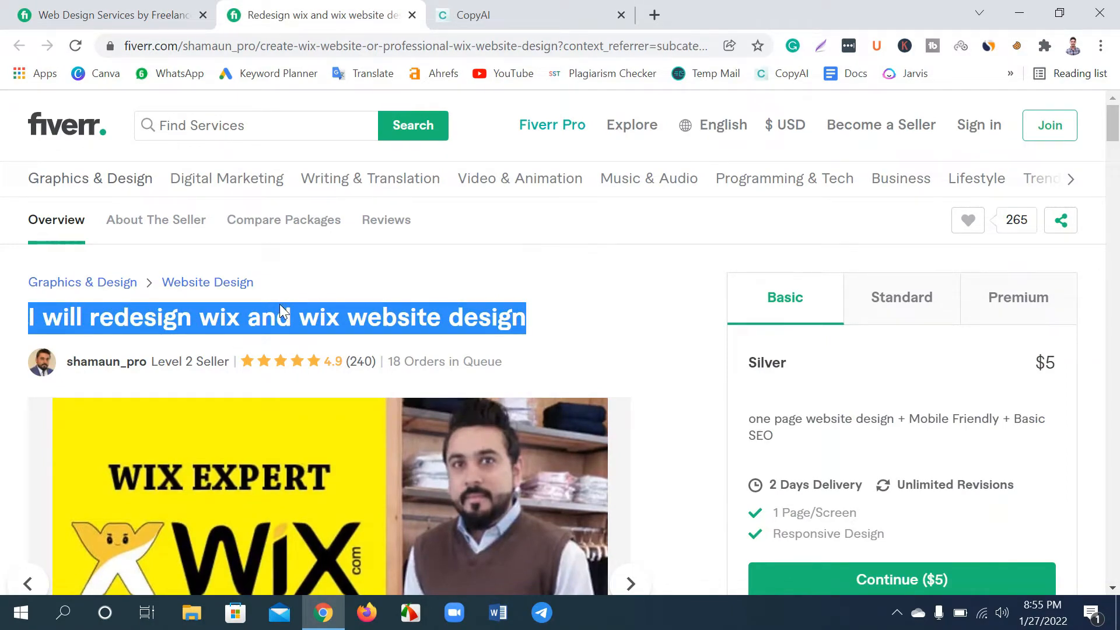
pyautogui.scroll(-8, 279, 307)
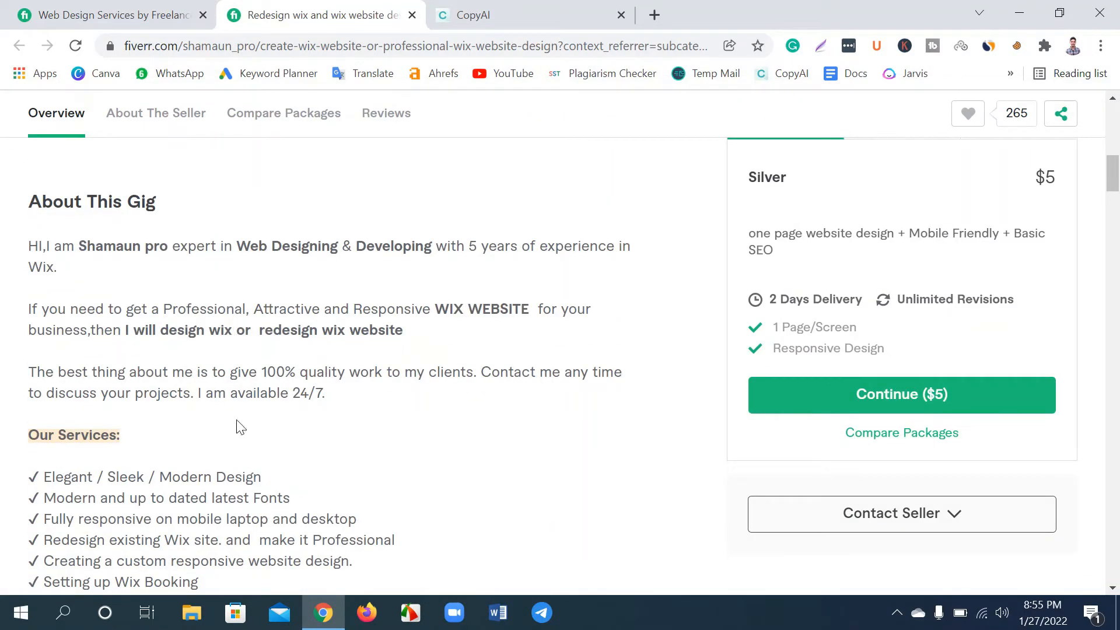
pyautogui.scroll(2, 266, 375)
pyautogui.scroll(6, 266, 375)
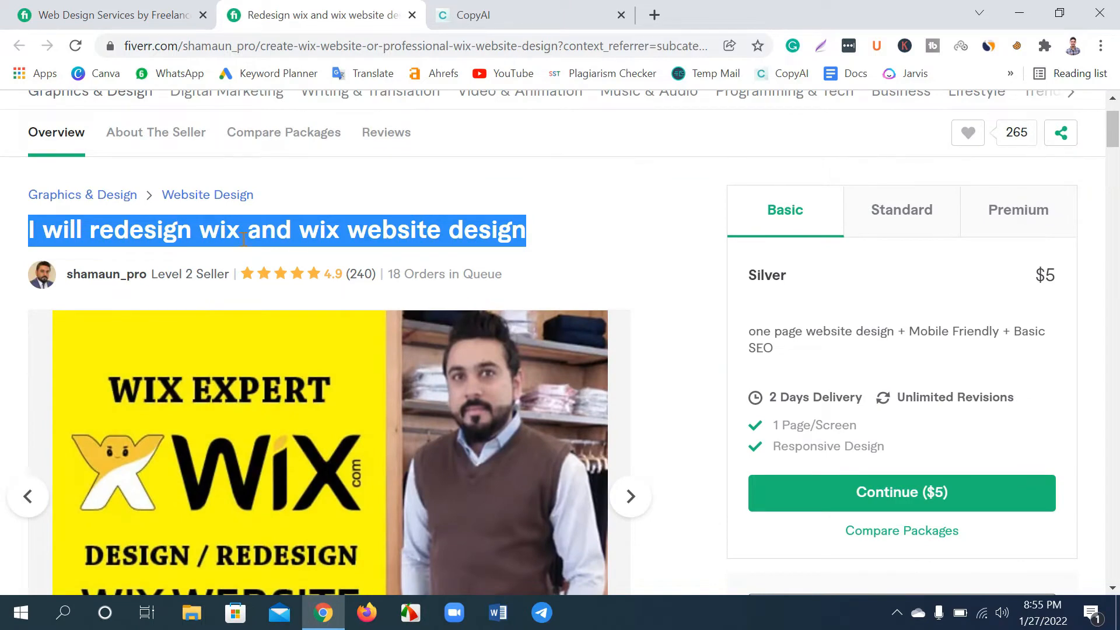
pyautogui.click(352, 234)
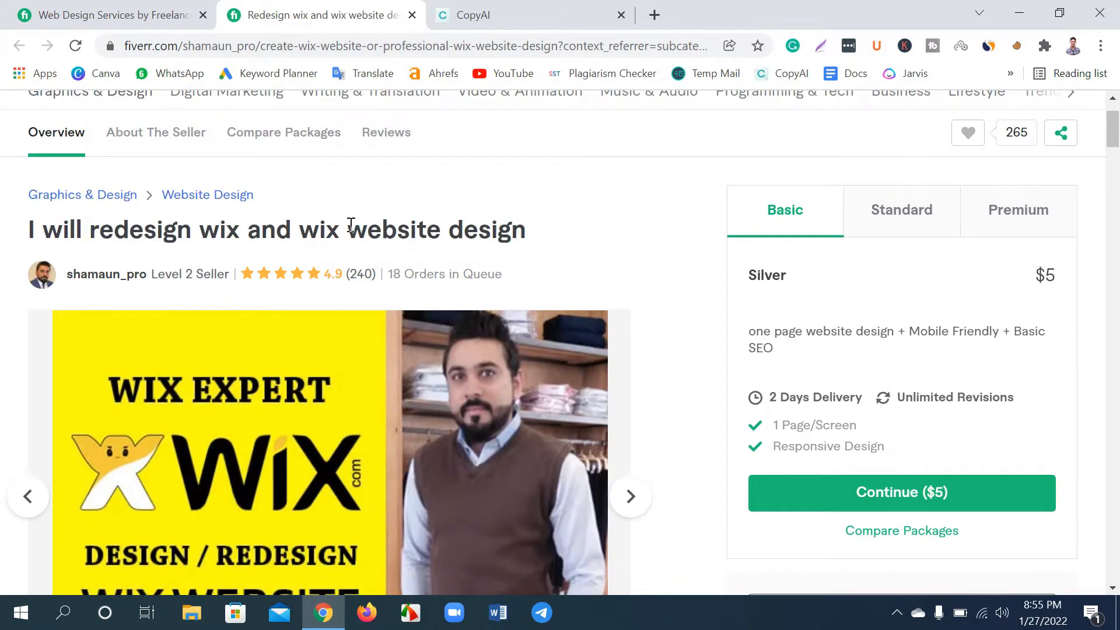
# Switch to CopyAI and create a new project titled "I will redesign wix and wix website design".
pyautogui.click(482, 21)
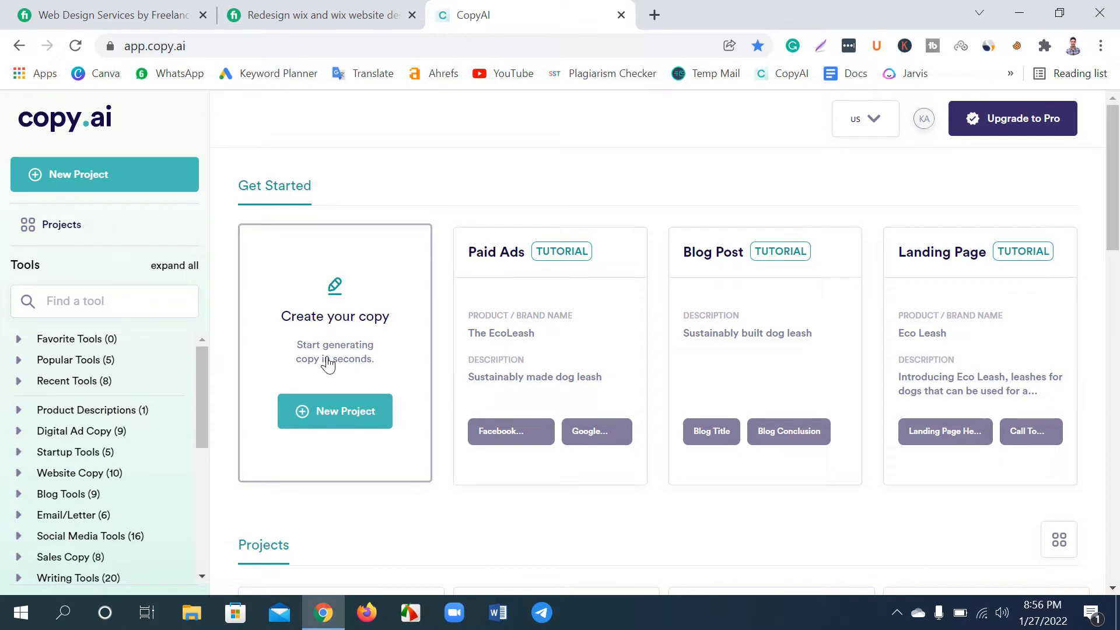
pyautogui.click(325, 424)
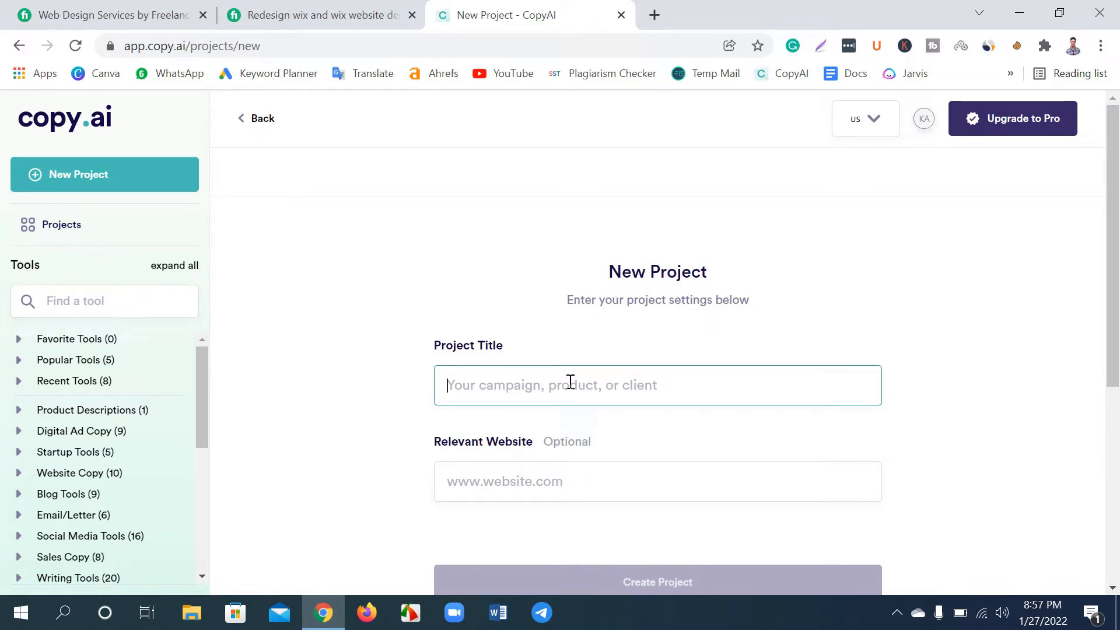
pyautogui.hotkey('ctrl', 'v')
pyautogui.scroll(-2, 638, 507)
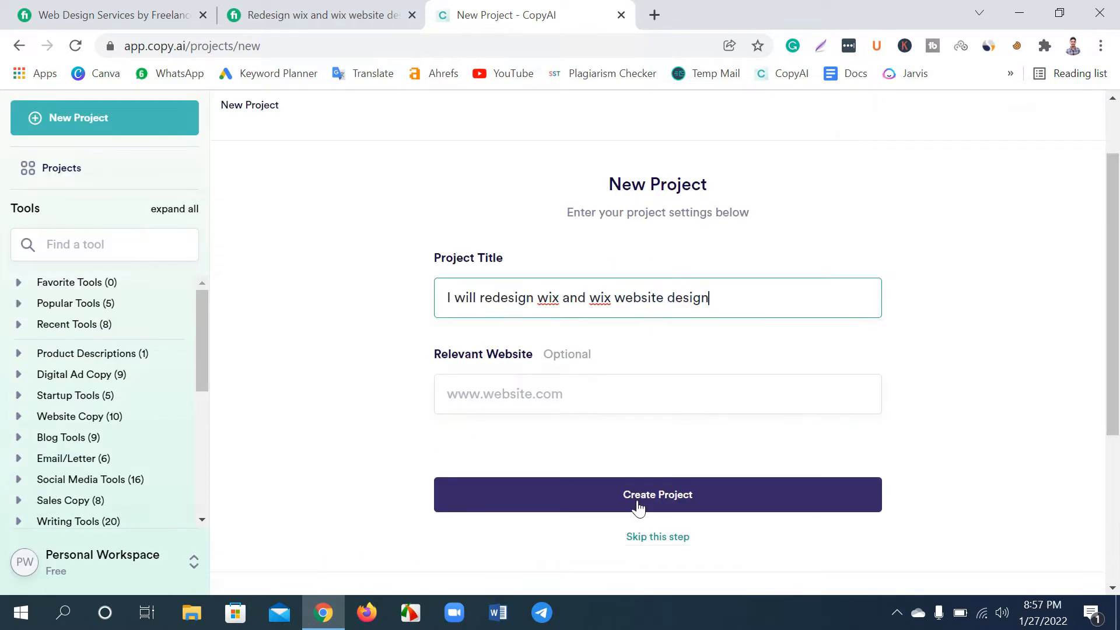
pyautogui.click(649, 507)
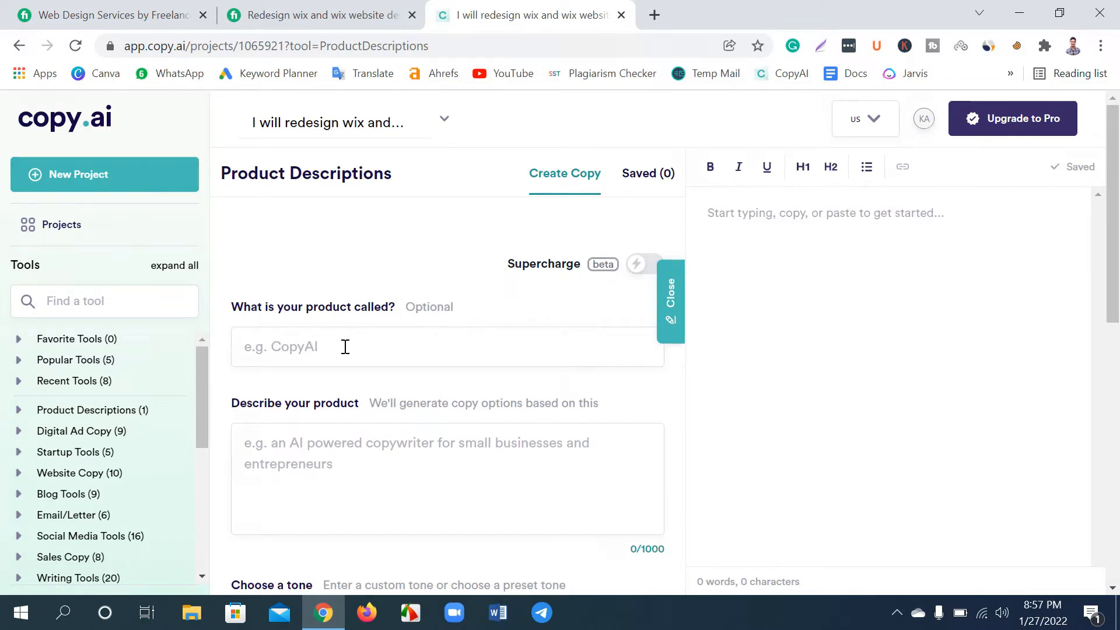
# Set the product name to "I will redesign wix and wix website design" and activate the empty product description.
pyautogui.click(368, 337)
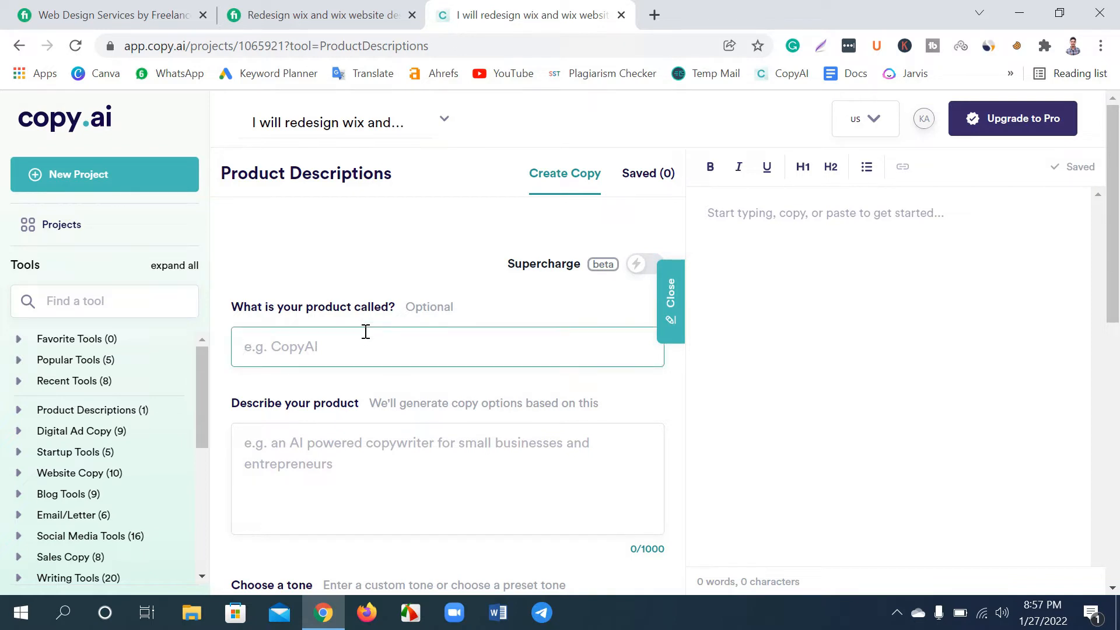
pyautogui.hotkey('ctrl', 'v')
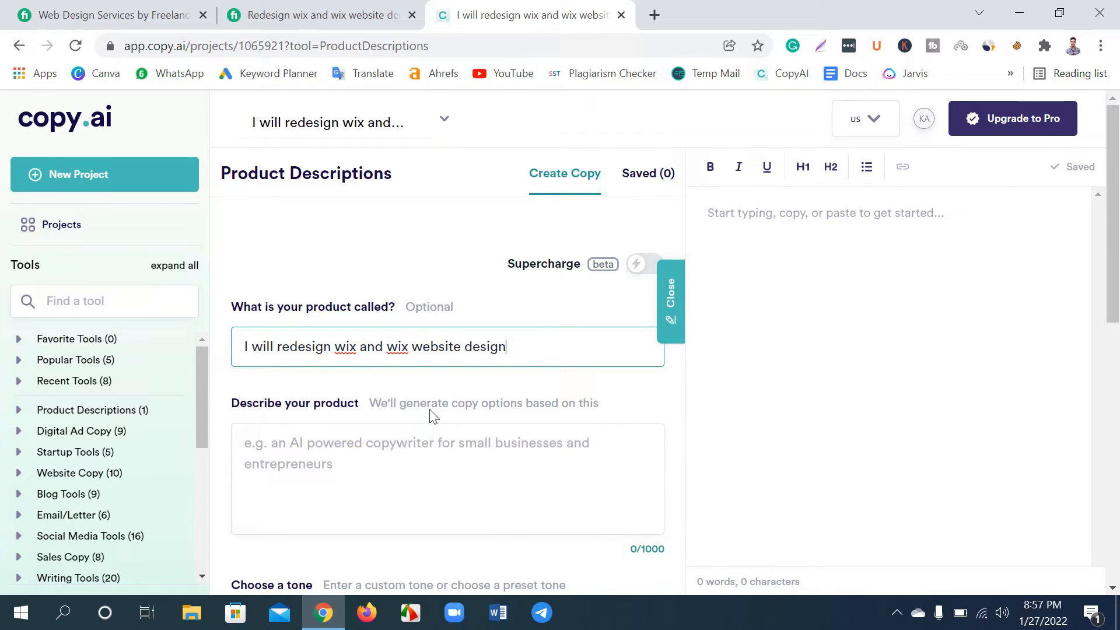
pyautogui.click(366, 446)
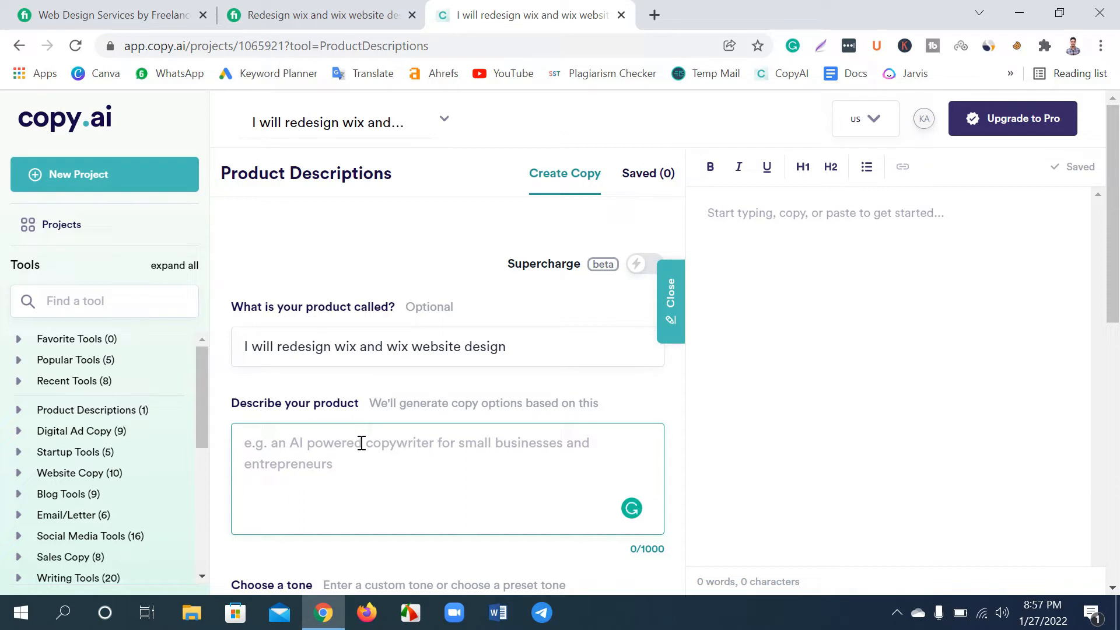
pyautogui.scroll(-2, 375, 457)
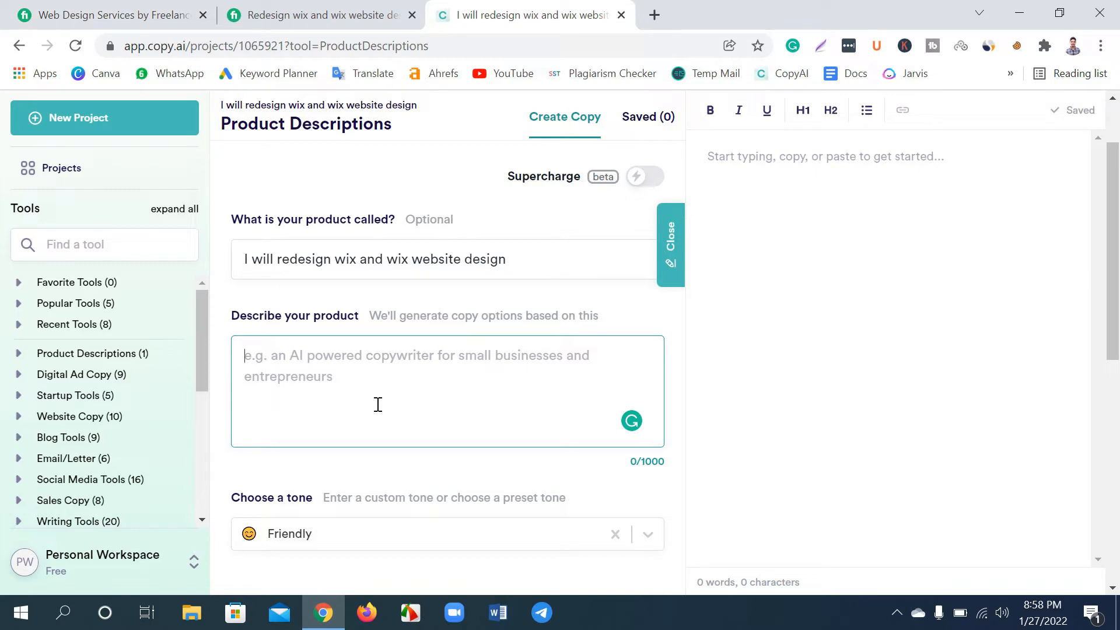
# Return to the Fiverr Wix gig and highlight the introductory paragraphs under About This Gig.
pyautogui.click(310, 14)
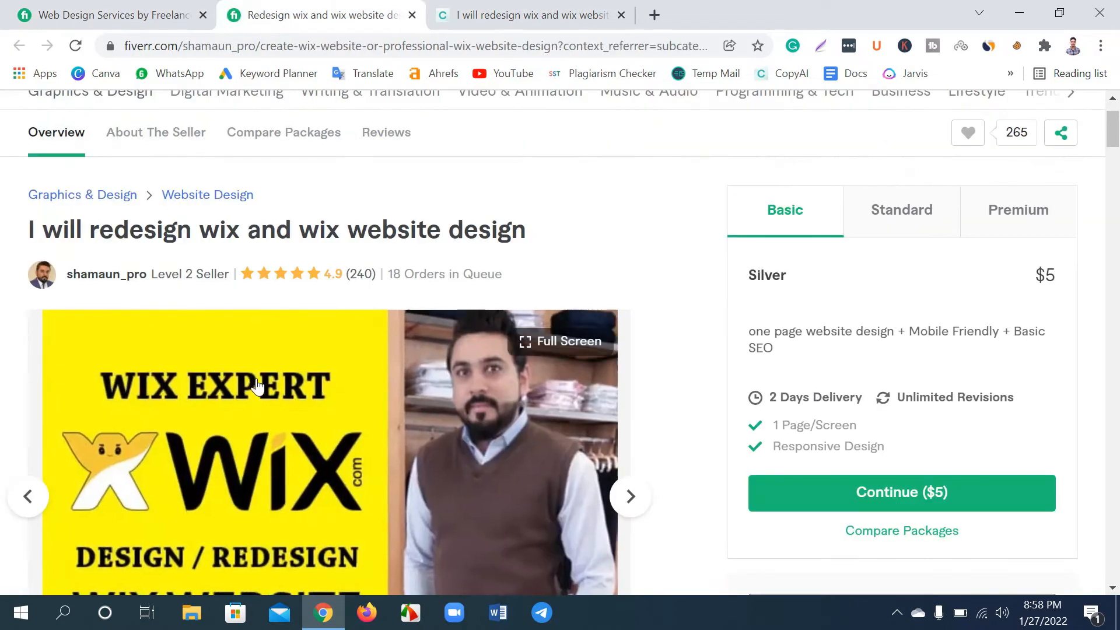
pyautogui.scroll(-6, 294, 301)
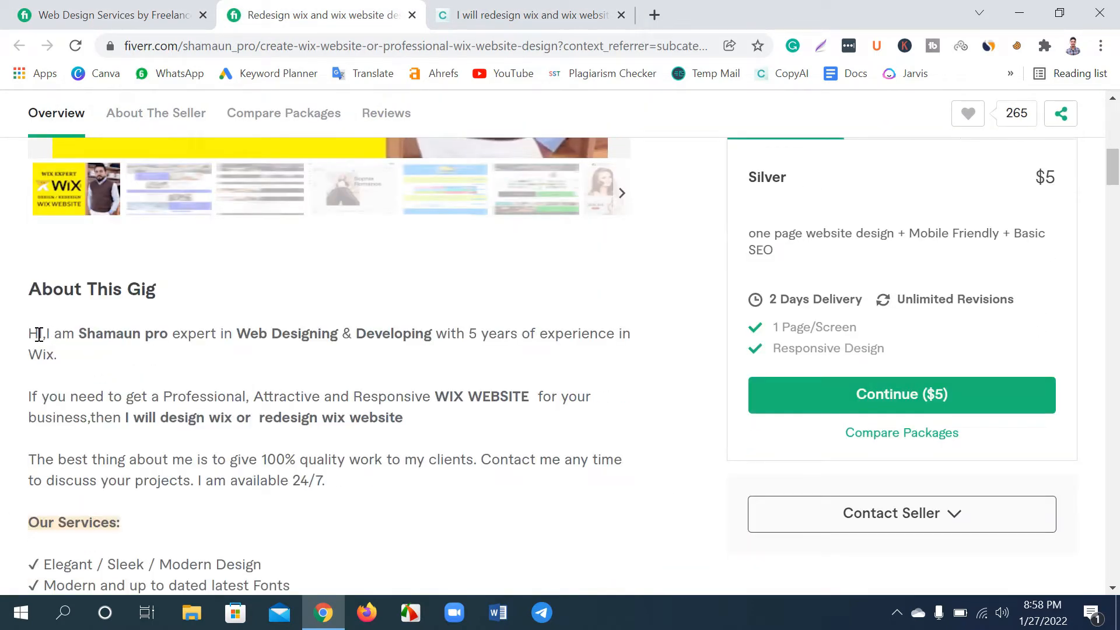
pyautogui.moveTo(32, 333)
pyautogui.mouseDown()
pyautogui.moveTo(92, 413)
pyautogui.moveTo(344, 501)
pyautogui.moveTo(15, 329)
pyautogui.mouseUp()
pyautogui.click(319, 478)
pyautogui.click(156, 396)
pyautogui.moveTo(324, 482); pyautogui.dragTo(34, 337)
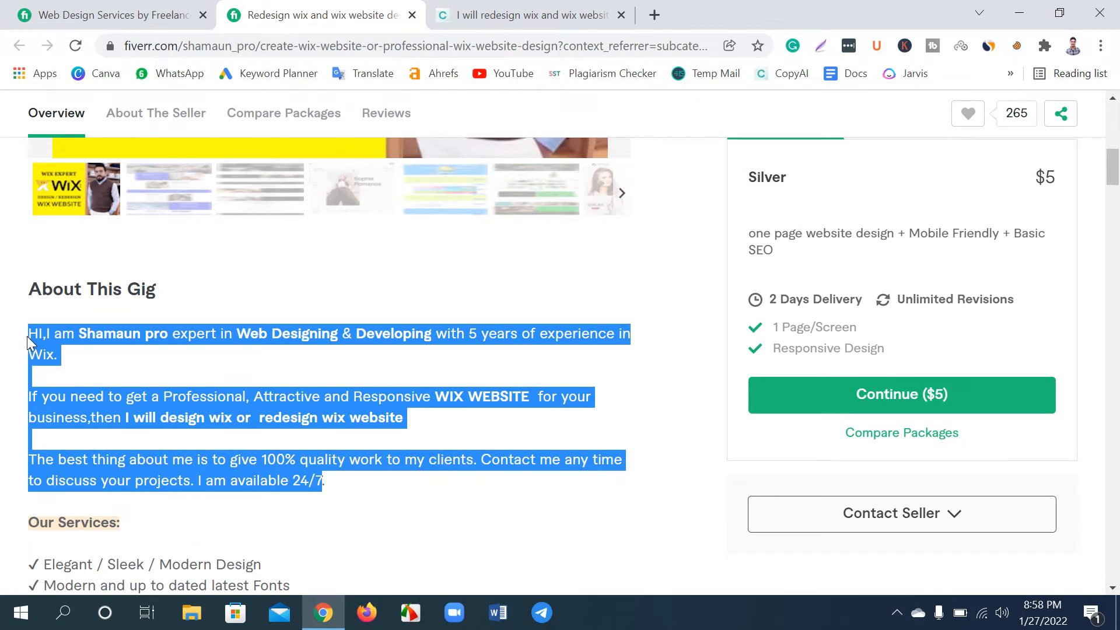
# Highlight the Our Services list in the gig description, from the modern design item to adding products and collection to store.
pyautogui.scroll(-4, 87, 350)
pyautogui.click(140, 382)
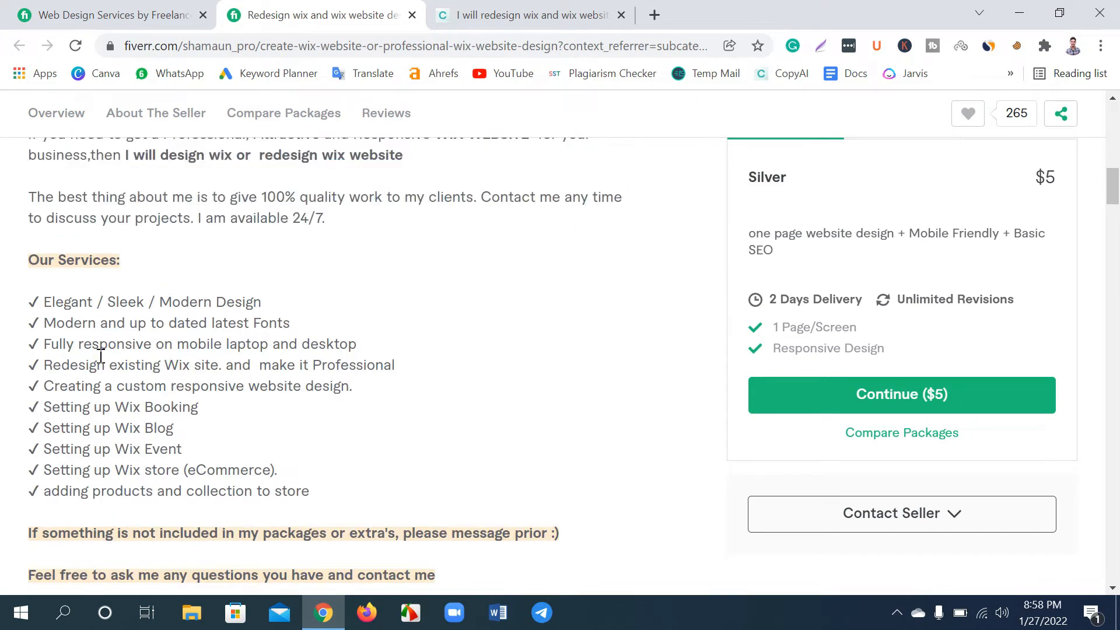
pyautogui.moveTo(43, 297); pyautogui.dragTo(334, 496)
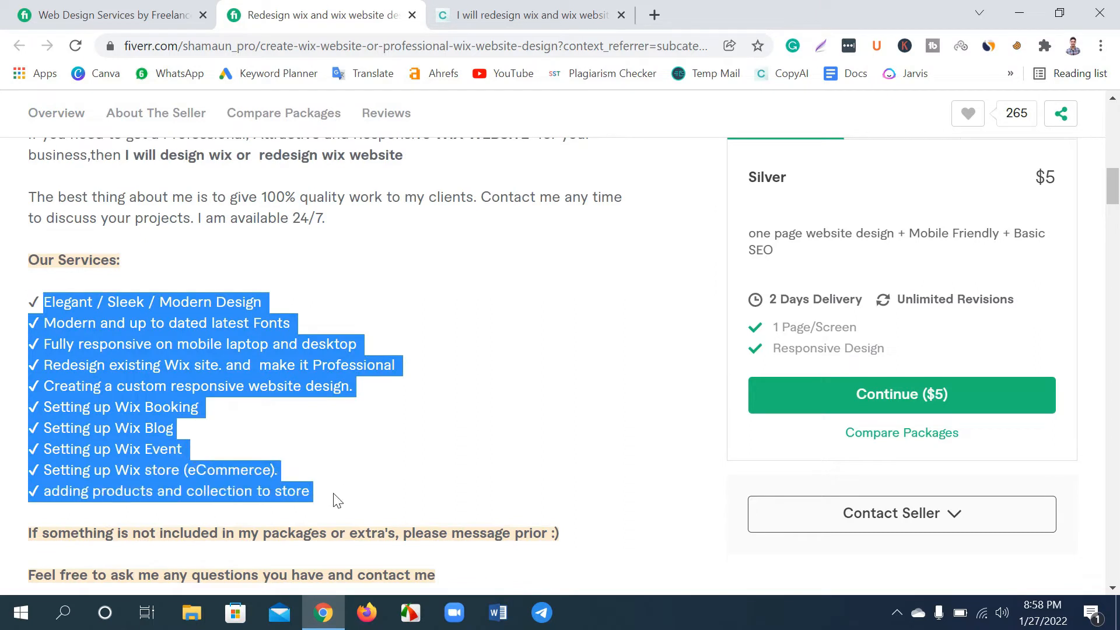
pyautogui.click(233, 426)
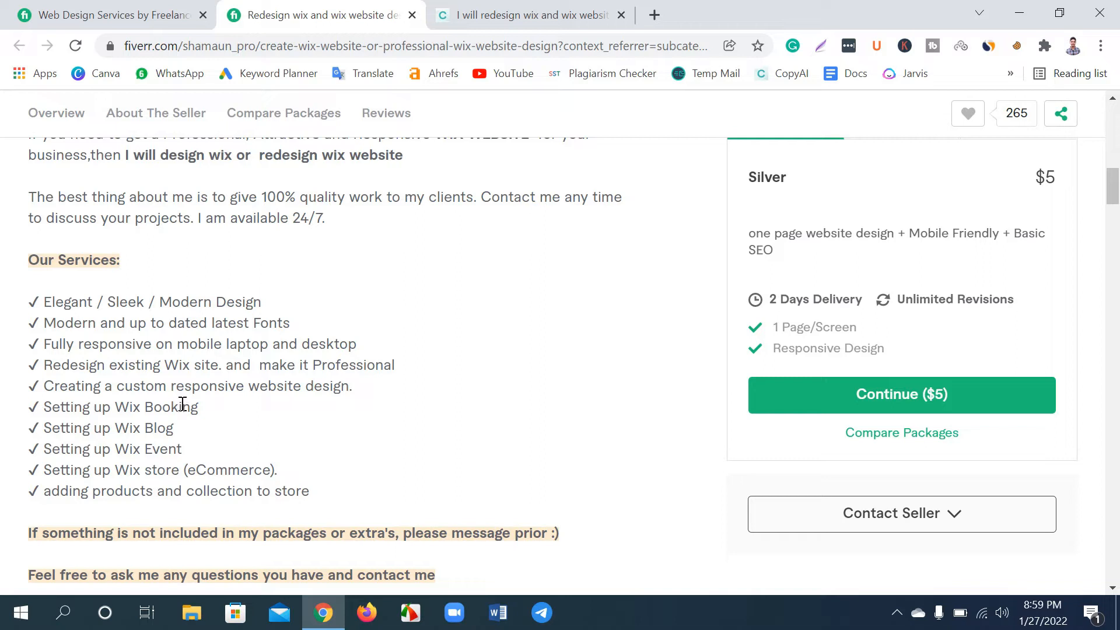
pyautogui.moveTo(44, 301); pyautogui.dragTo(310, 490)
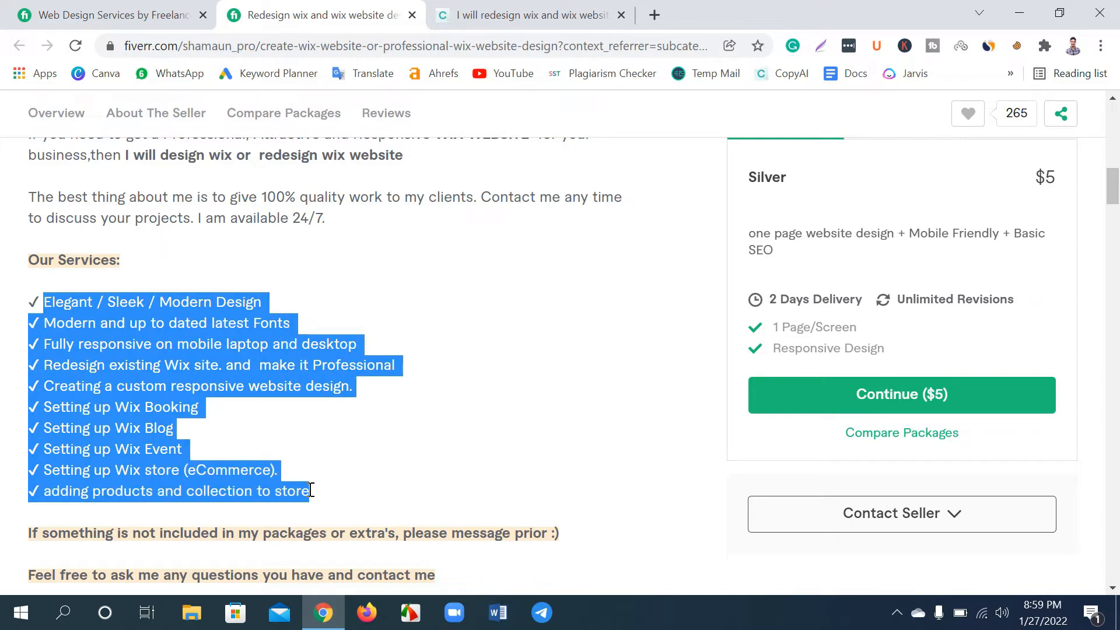
# Review the gig description and highlight its three introductory paragraphs, from the greeting to the 24/7 availability line.
pyautogui.scroll(4, 280, 472)
pyautogui.scroll(2, 280, 471)
pyautogui.scroll(-7, 281, 472)
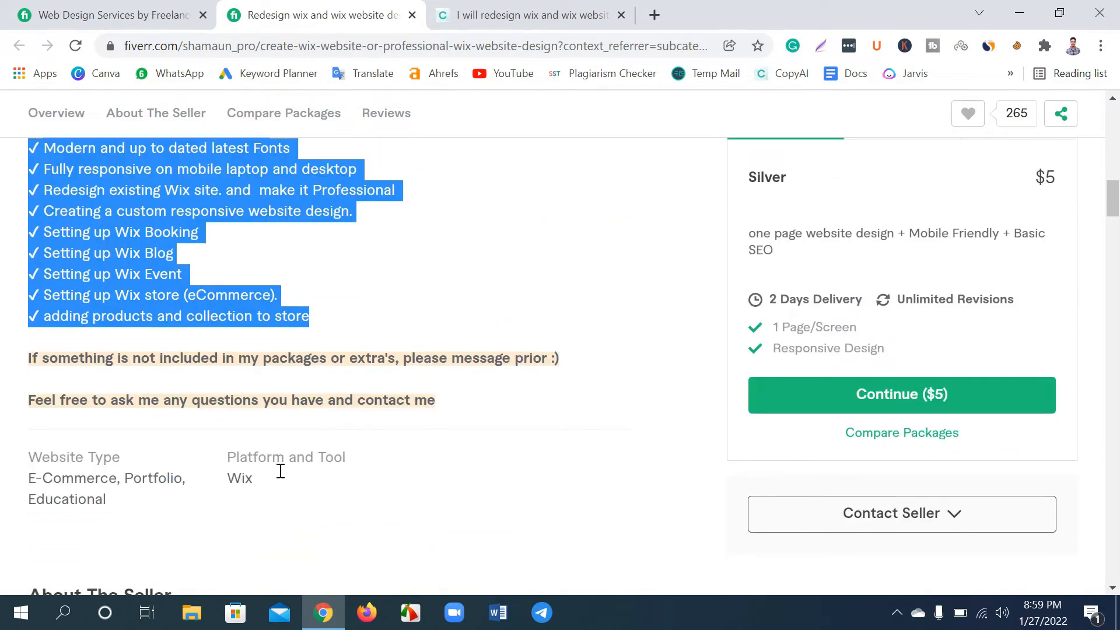
pyautogui.scroll(6, 274, 458)
pyautogui.click(245, 431)
pyautogui.scroll(-2, 243, 429)
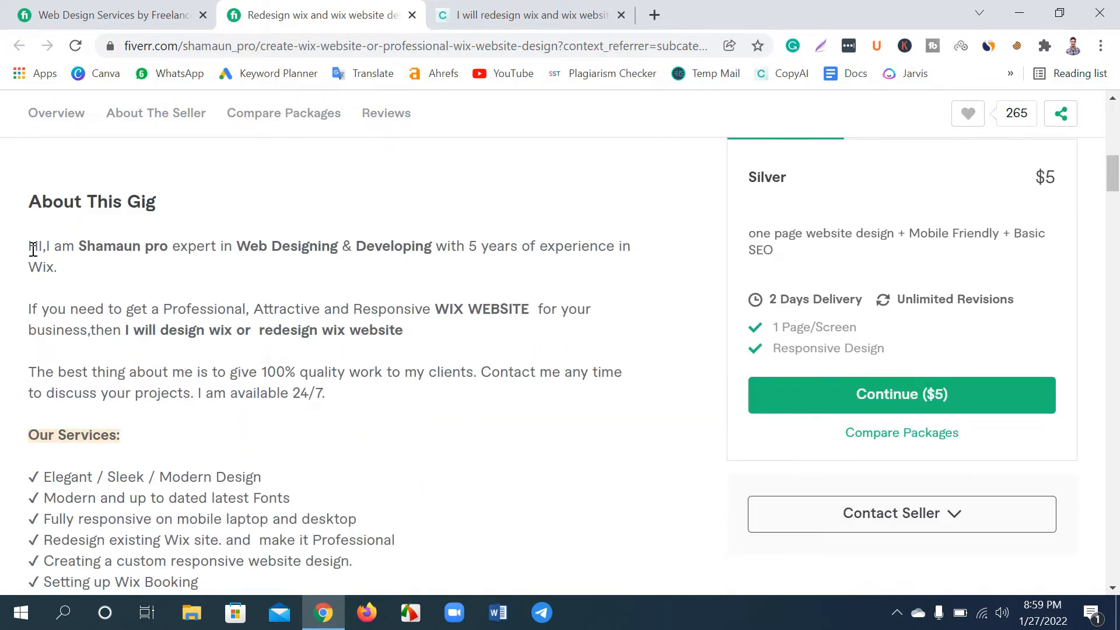
pyautogui.moveTo(29, 246); pyautogui.dragTo(321, 394)
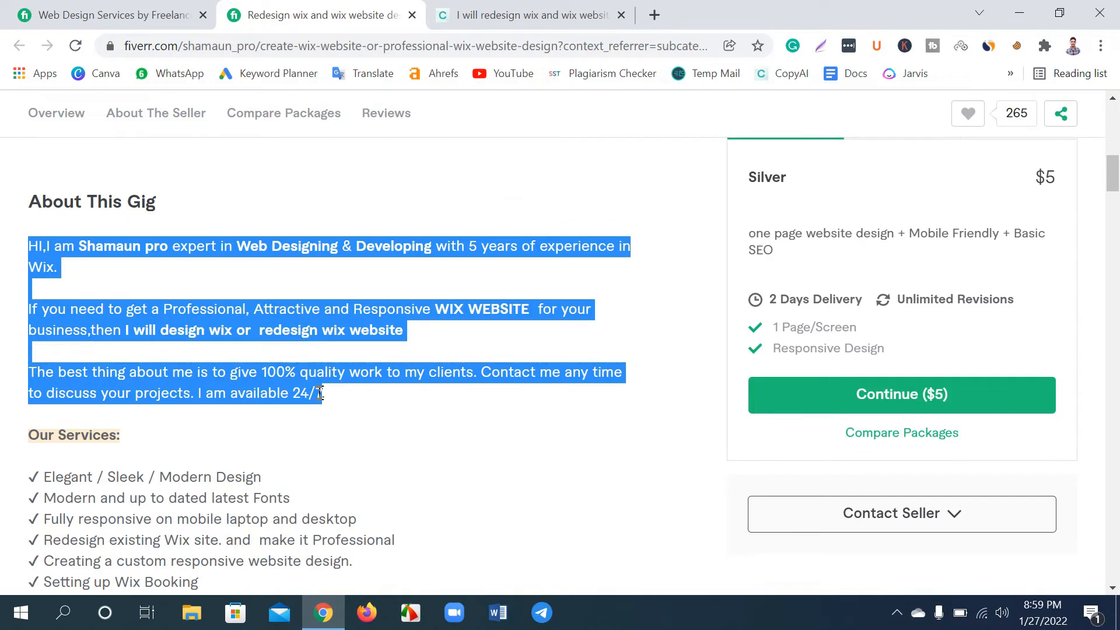
pyautogui.click(321, 392)
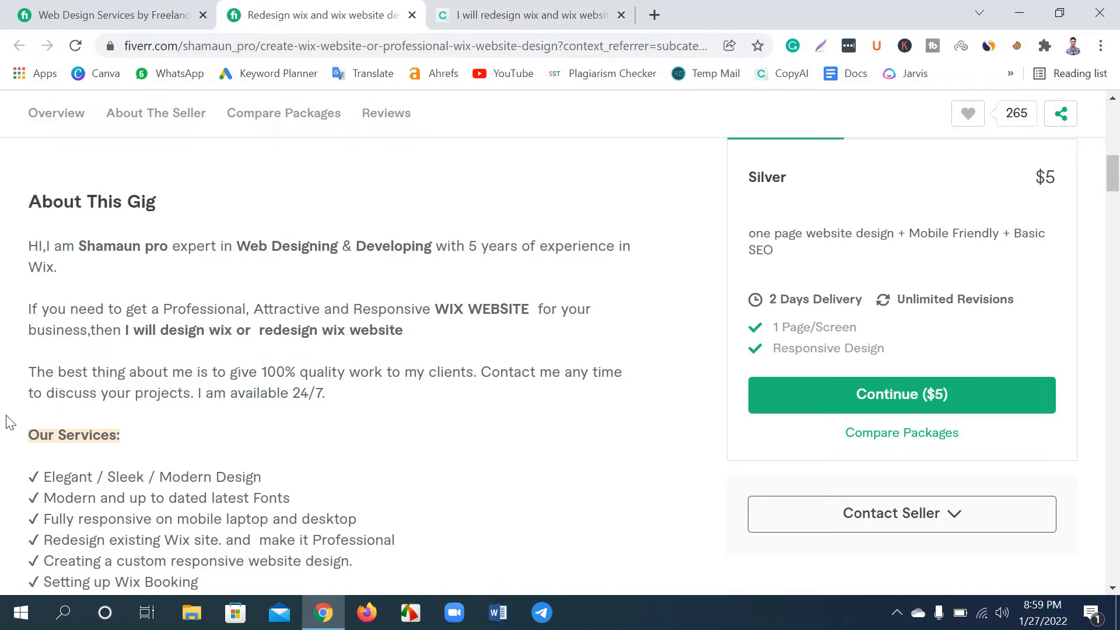
# Highlight and review the gig's Our Services list, from Elegant / Sleek / Modern Design to adding products and collection to store.
pyautogui.scroll(-3, 47, 294)
pyautogui.moveTo(43, 297); pyautogui.dragTo(326, 495)
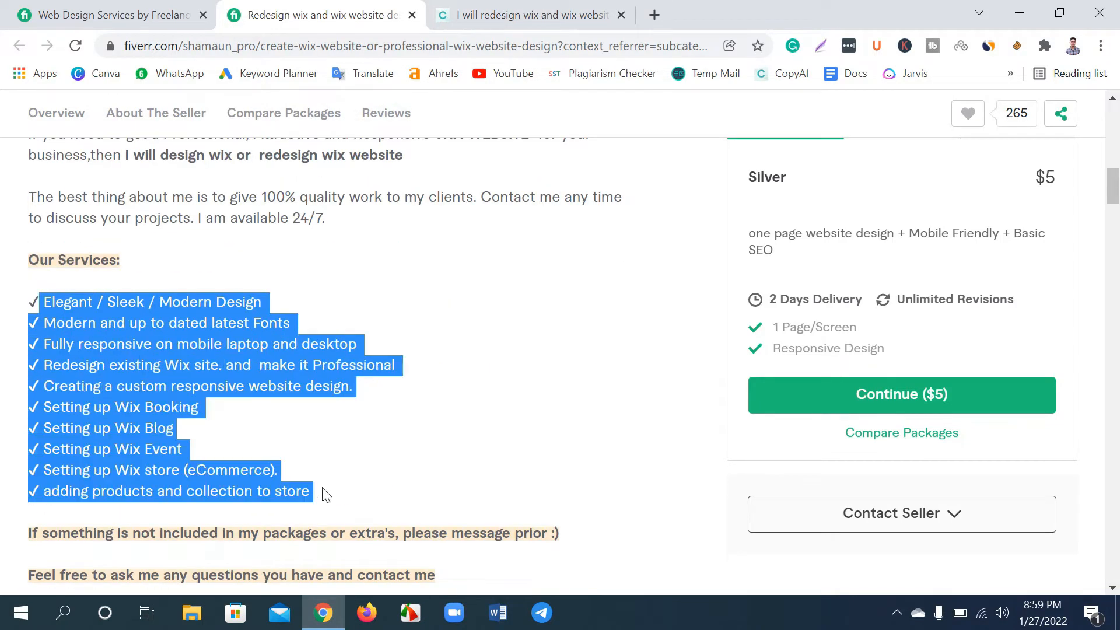
pyautogui.click(204, 430)
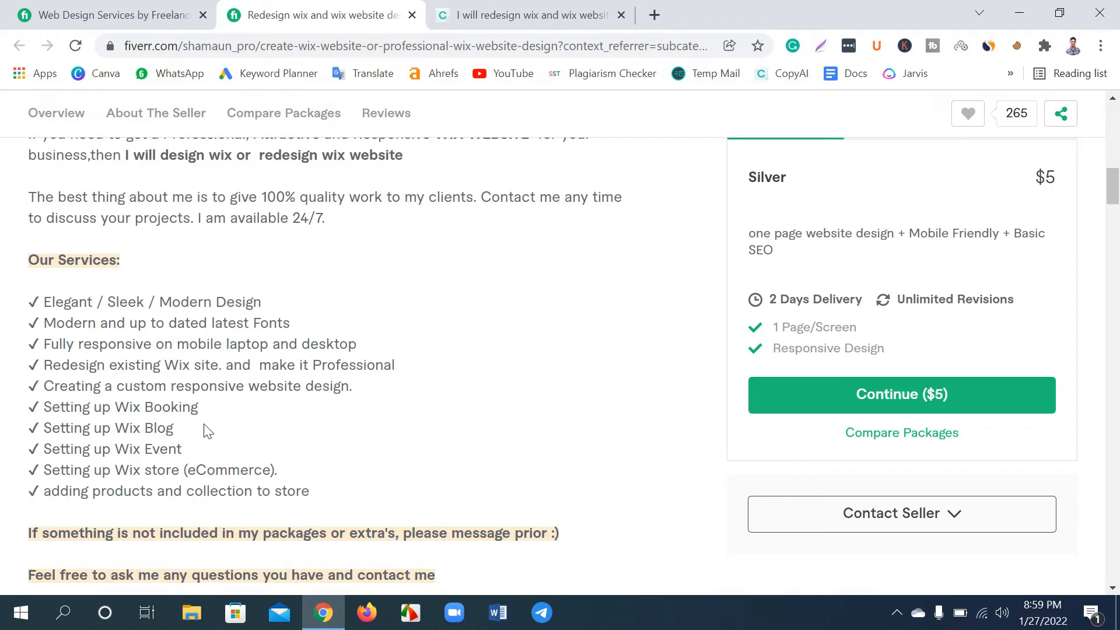
pyautogui.scroll(1, 207, 420)
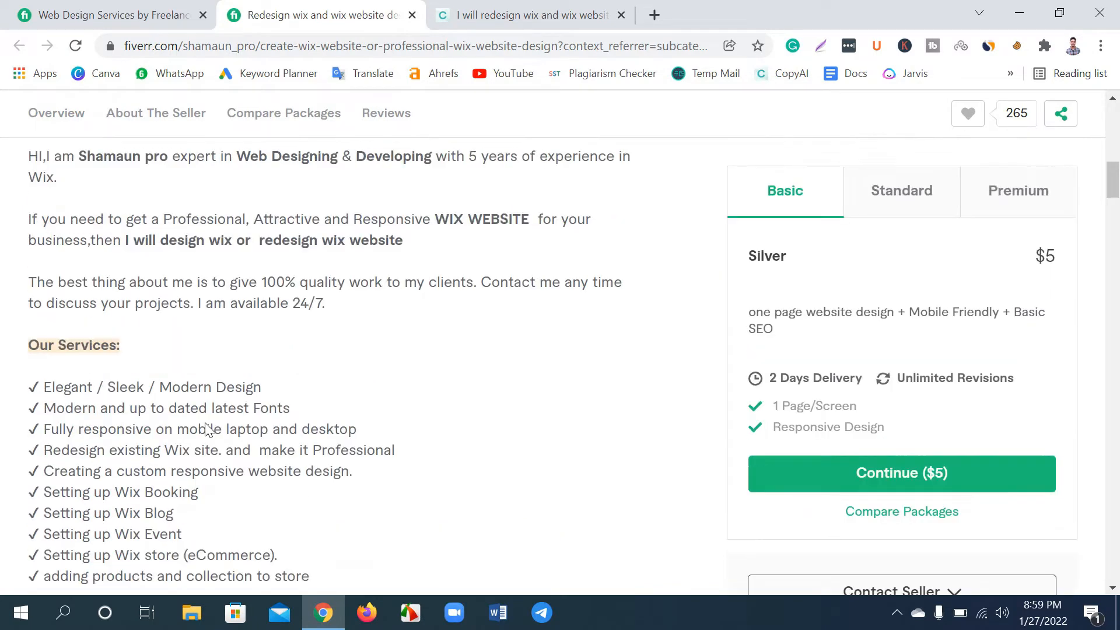
pyautogui.scroll(-1, 206, 403)
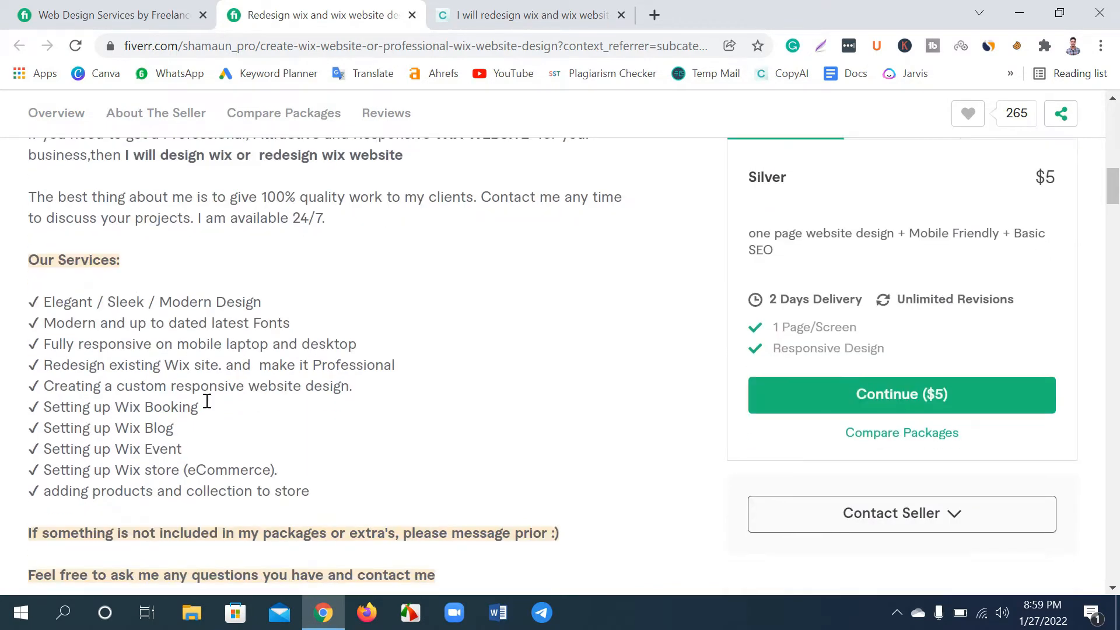
# Switch to CopyAI and copy the product name "I will redesign wix and wix website design" into the product description.
pyautogui.click(490, 15)
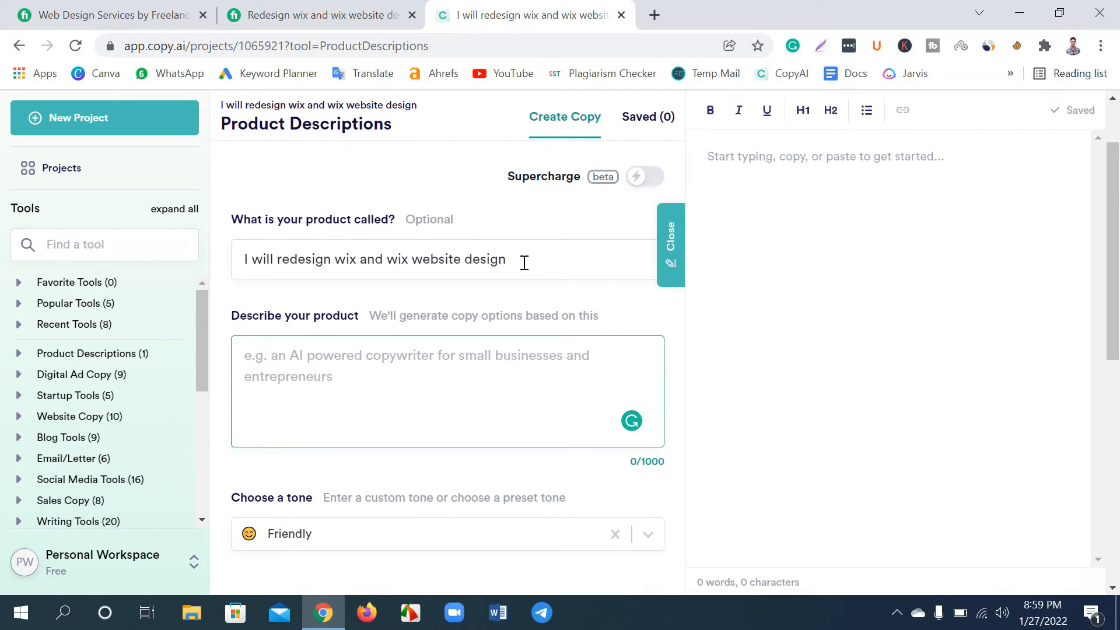
pyautogui.moveTo(522, 259); pyautogui.dragTo(237, 259)
pyautogui.hotkey('ctrl', 'c')
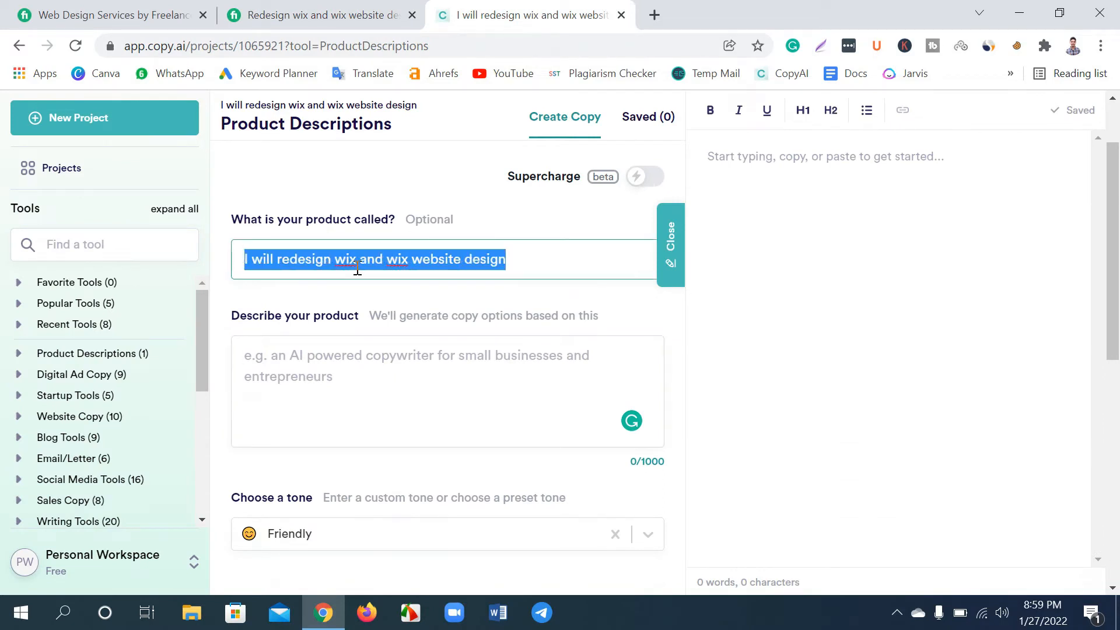
pyautogui.click(482, 263)
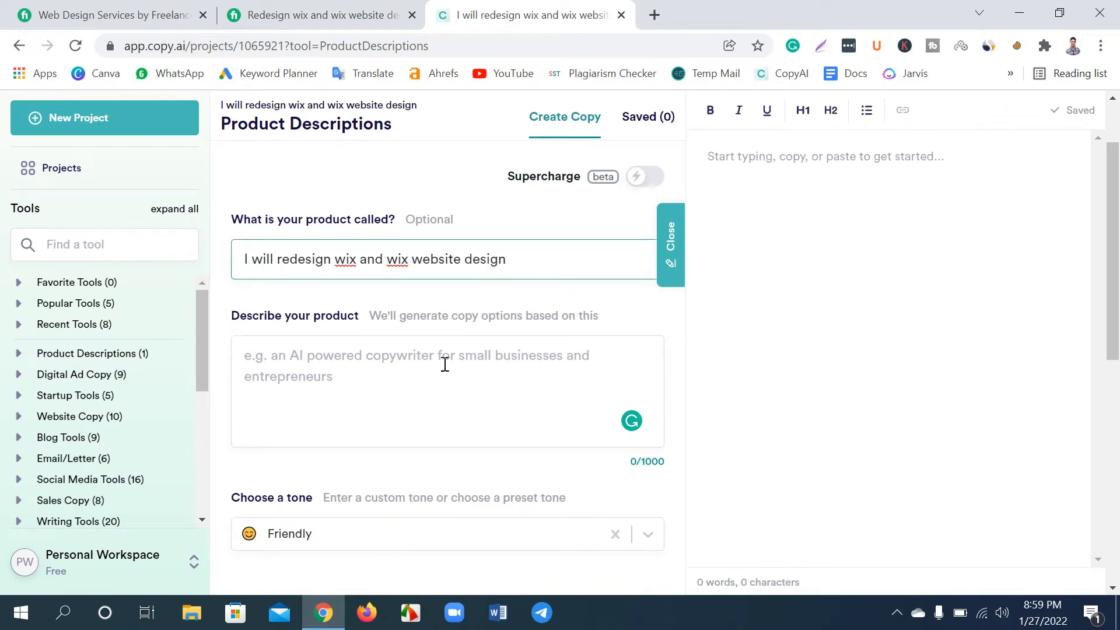
pyautogui.click(348, 362)
pyautogui.hotkey('ctrl', 'v')
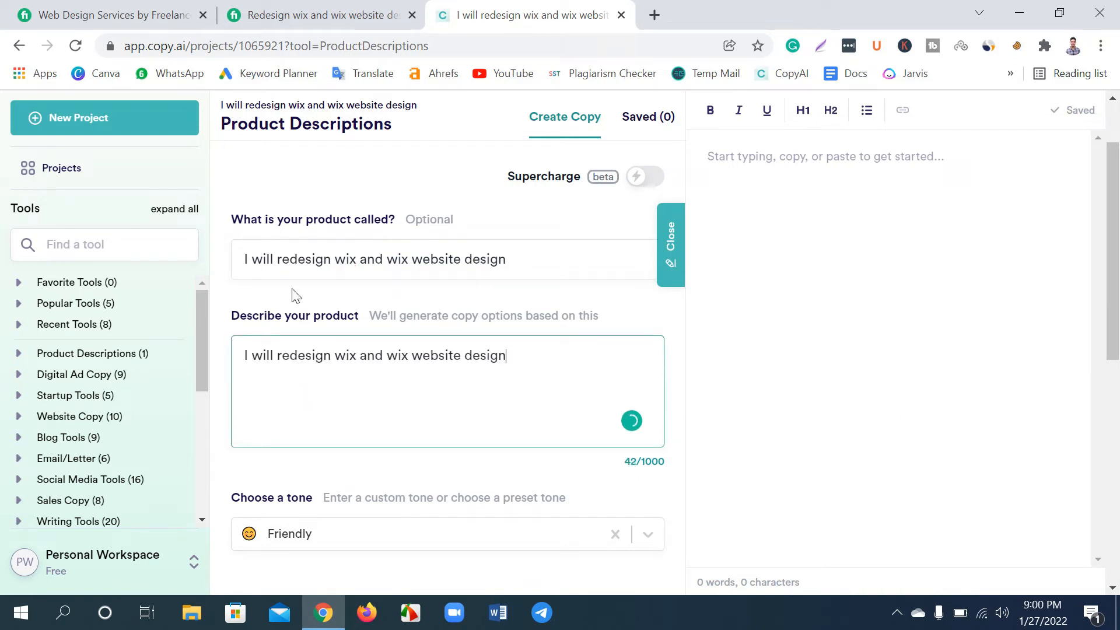
pyautogui.click(292, 262)
pyautogui.click(334, 363)
pyautogui.scroll(-2, 479, 390)
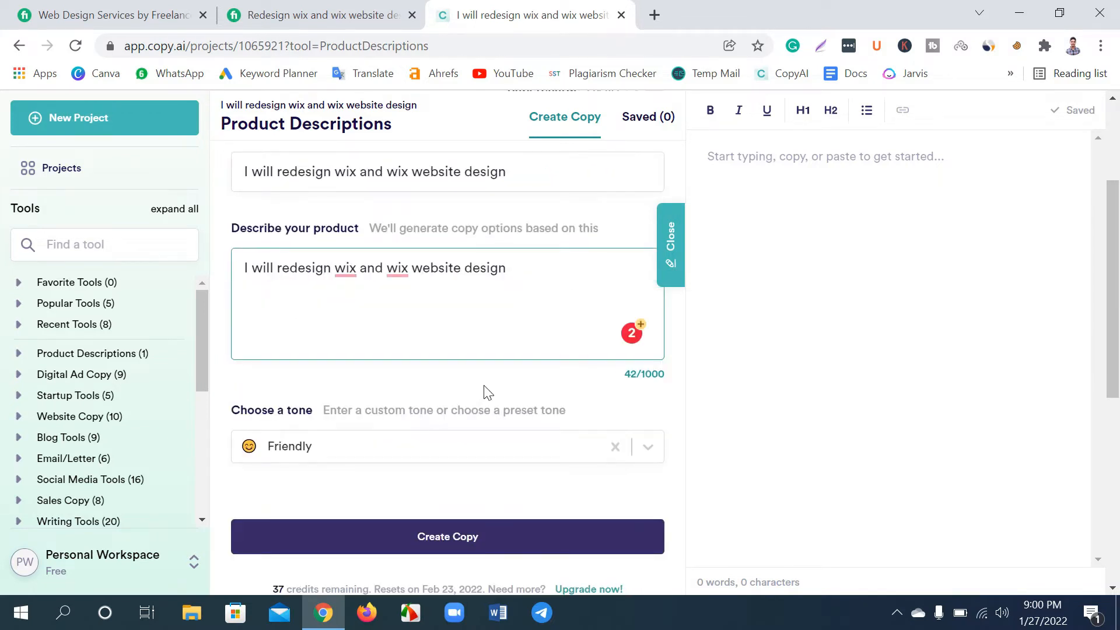
pyautogui.scroll(2, 483, 390)
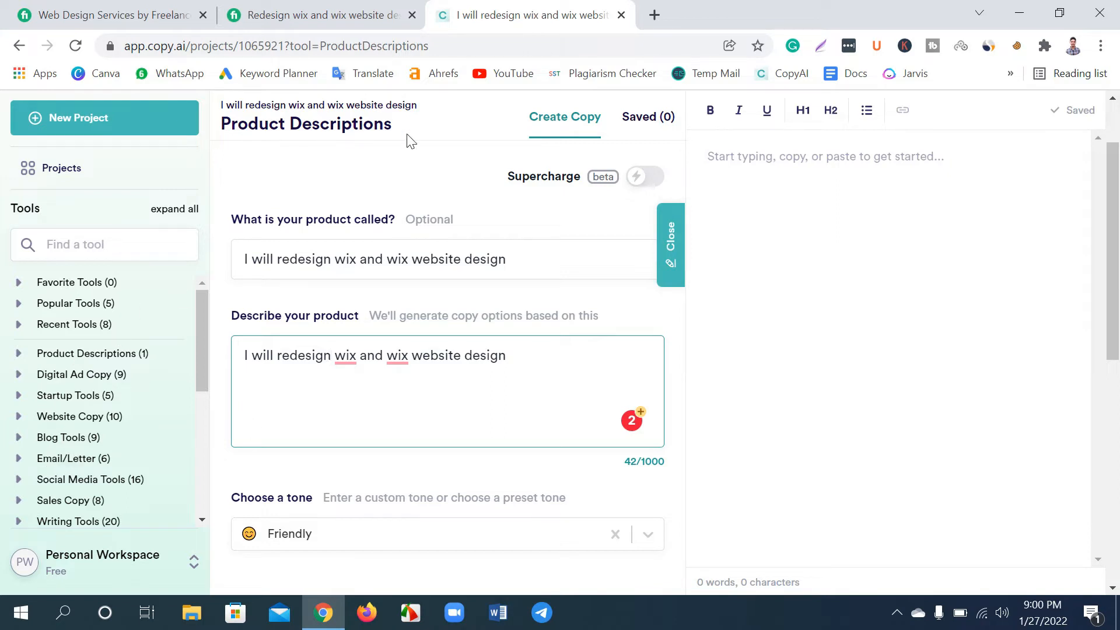
# Expand the Blog Tools category and open the Blog Intro tool for the same project.
pyautogui.scroll(-2, 87, 420)
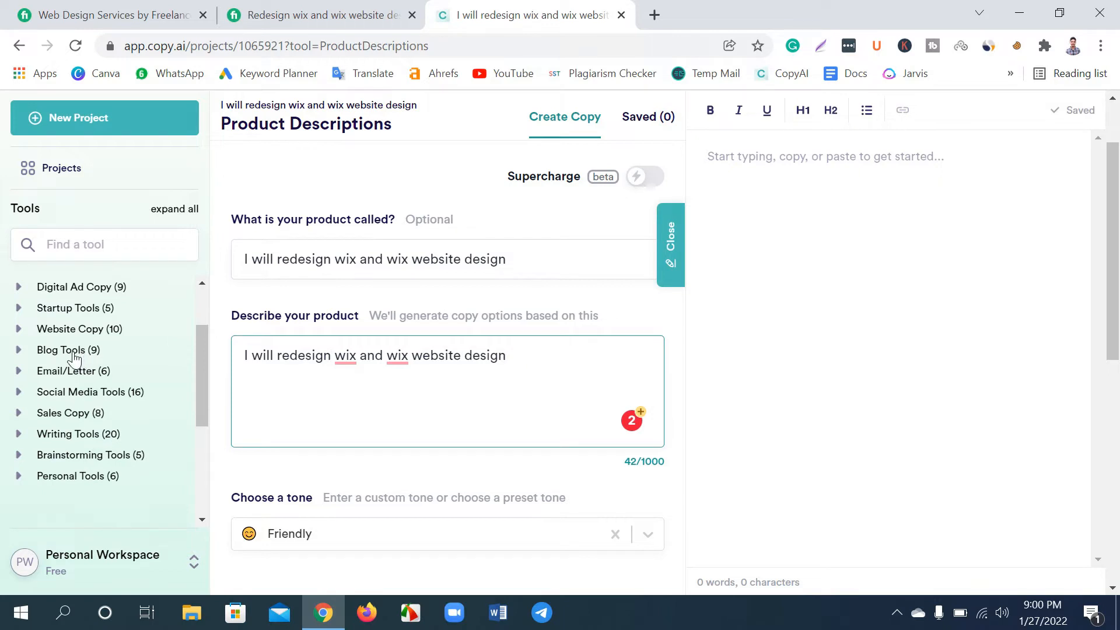
pyautogui.click(73, 352)
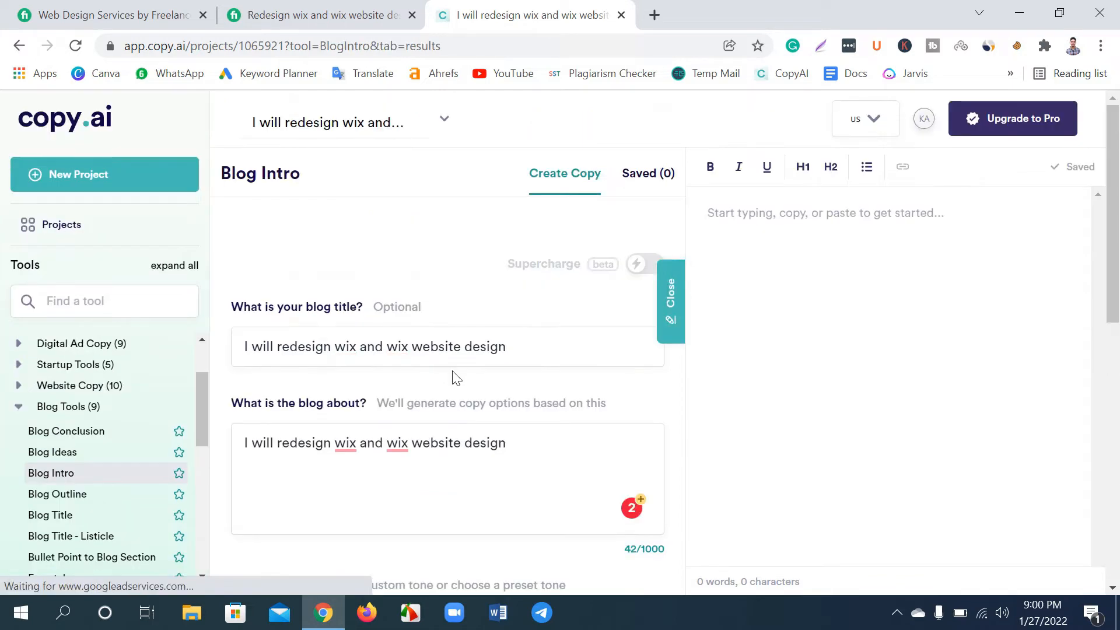
pyautogui.scroll(-3, 455, 380)
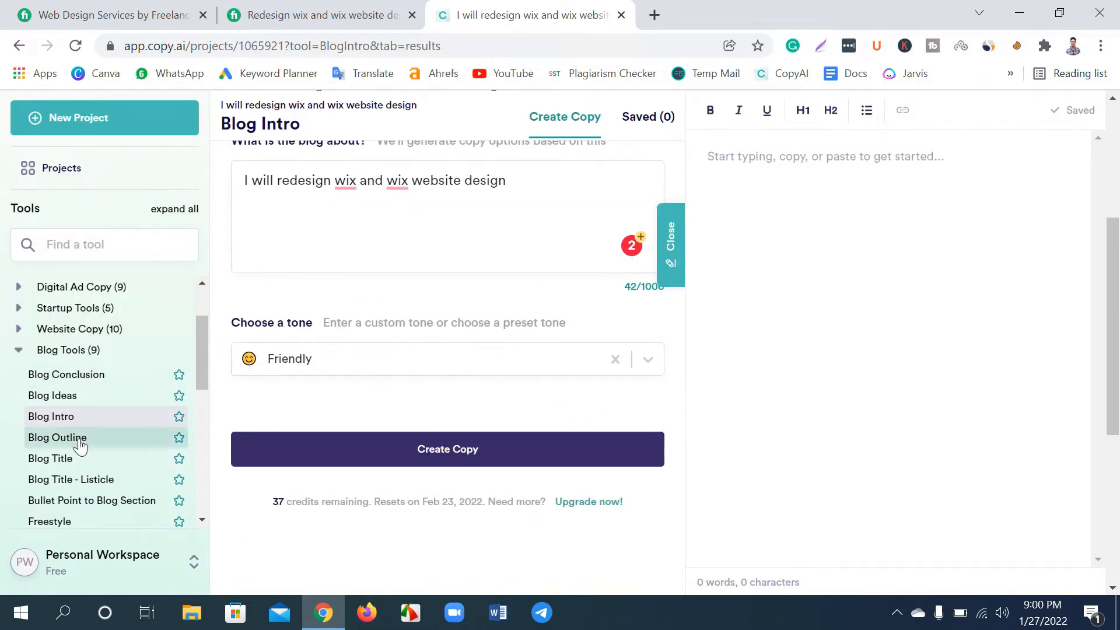
# Expand the Website Copy category and browse its tools together with the Blog Tools.
pyautogui.click(86, 330)
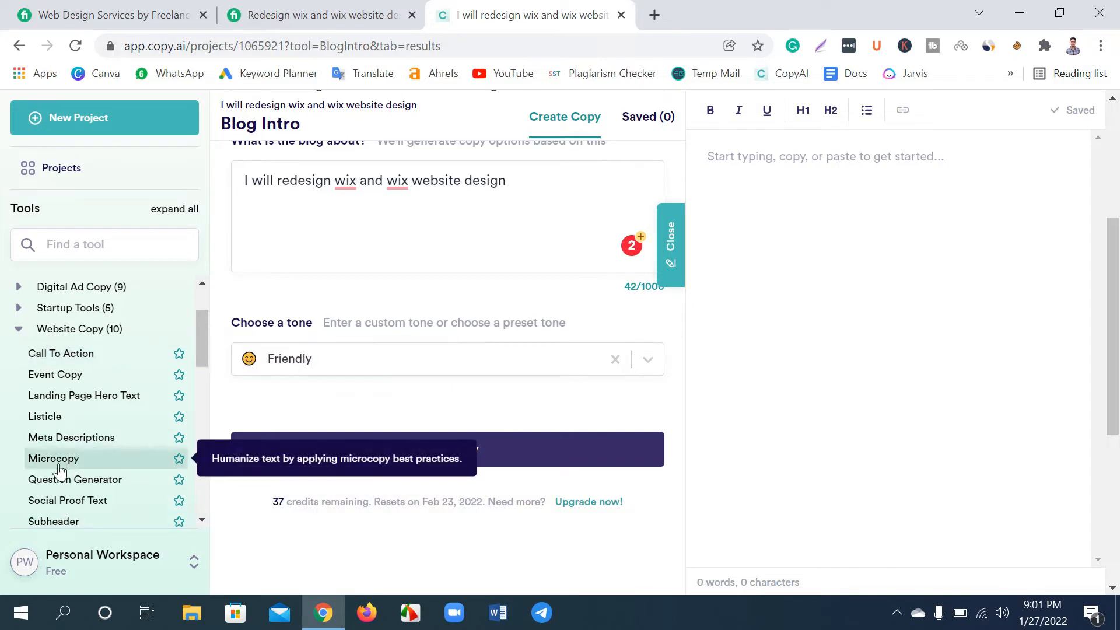
pyautogui.scroll(-6, 82, 465)
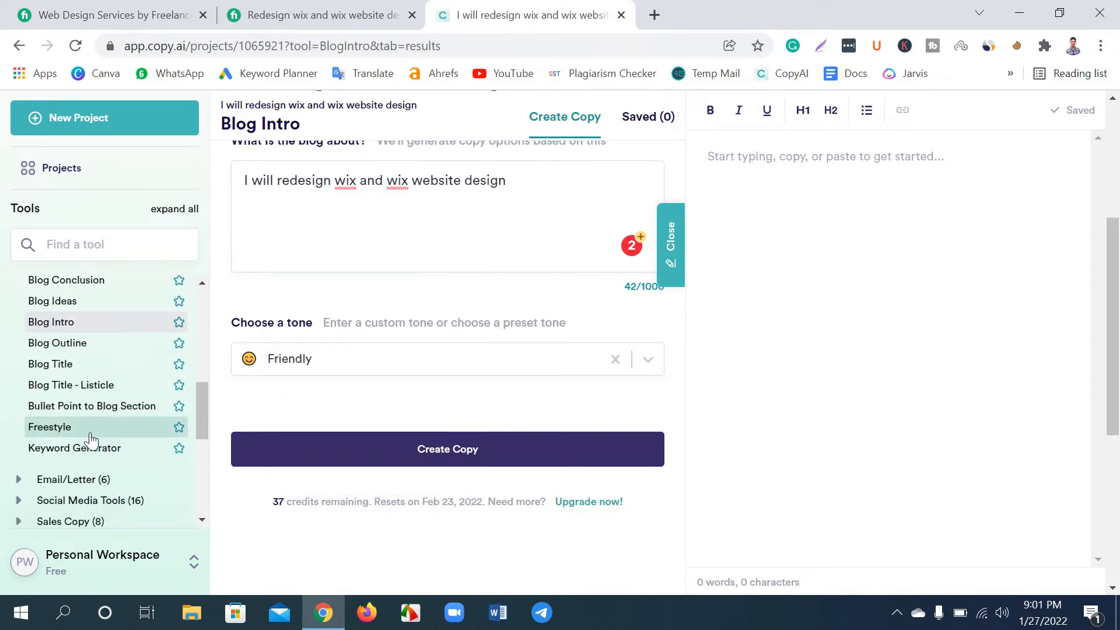
pyautogui.scroll(-3, 111, 402)
pyautogui.scroll(5, 117, 393)
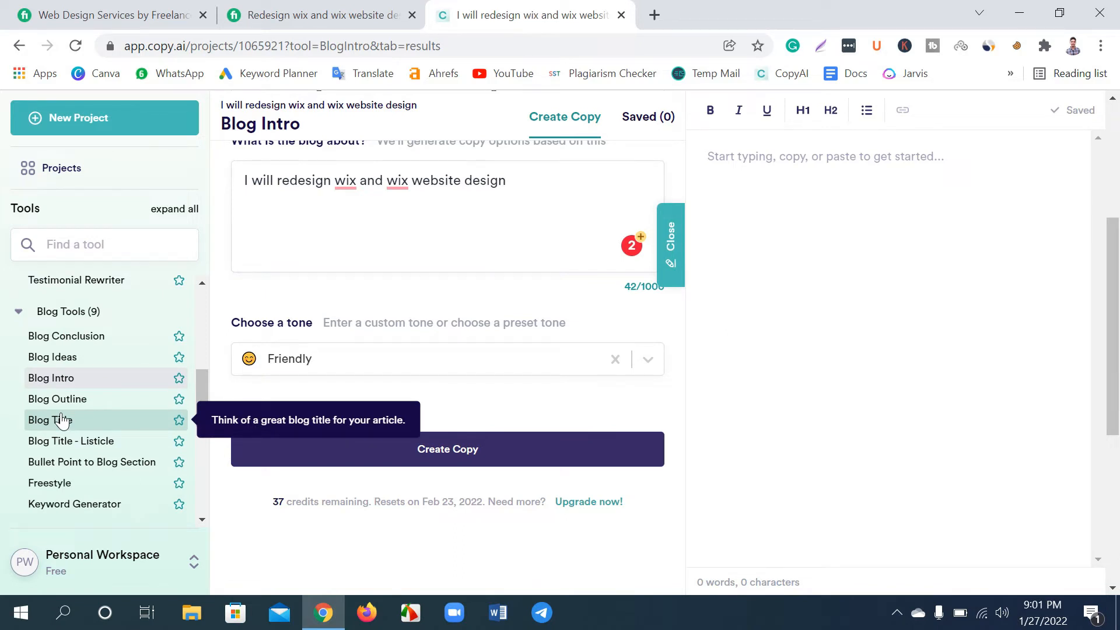
pyautogui.scroll(3, 94, 390)
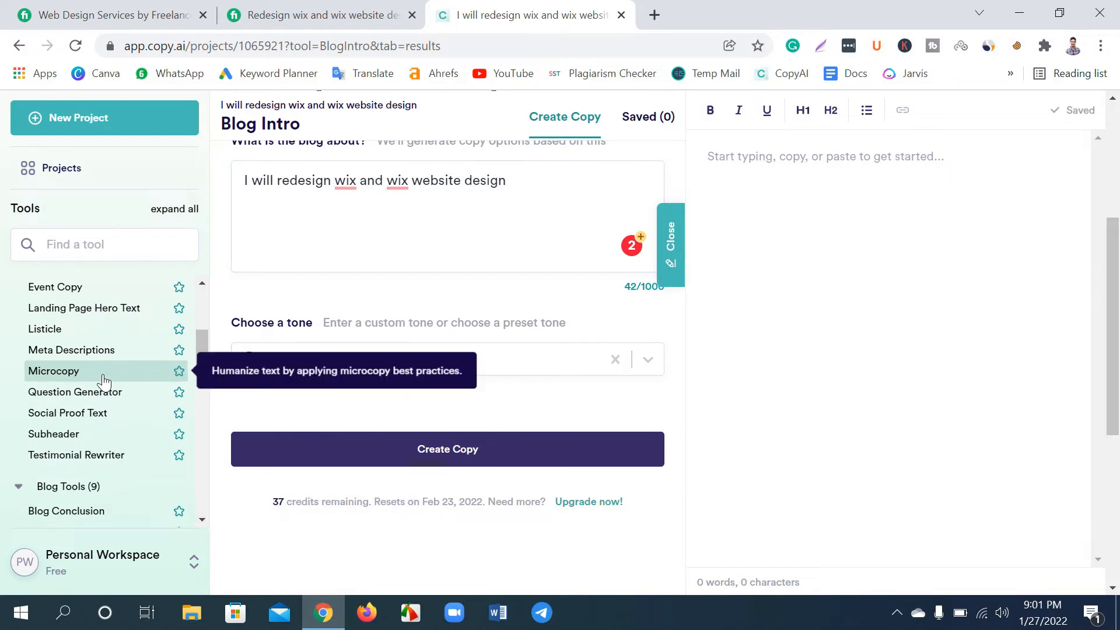
pyautogui.scroll(2, 100, 376)
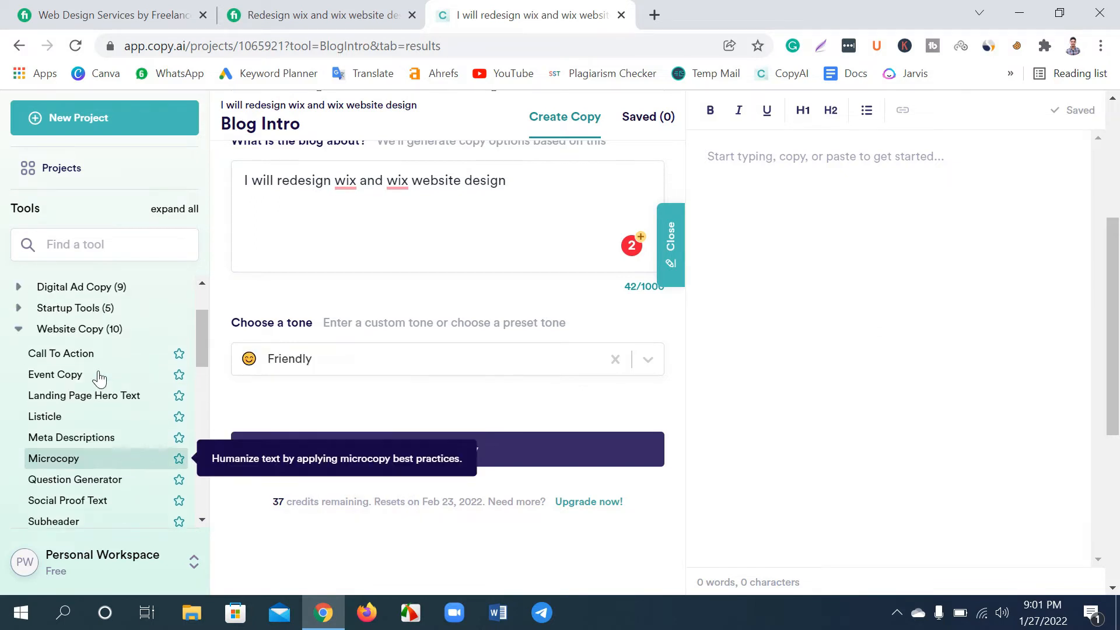
# Expand the Writing Tools category and browse its tools from Adjective Accelerator to Verb Booster.
pyautogui.scroll(-6, 87, 443)
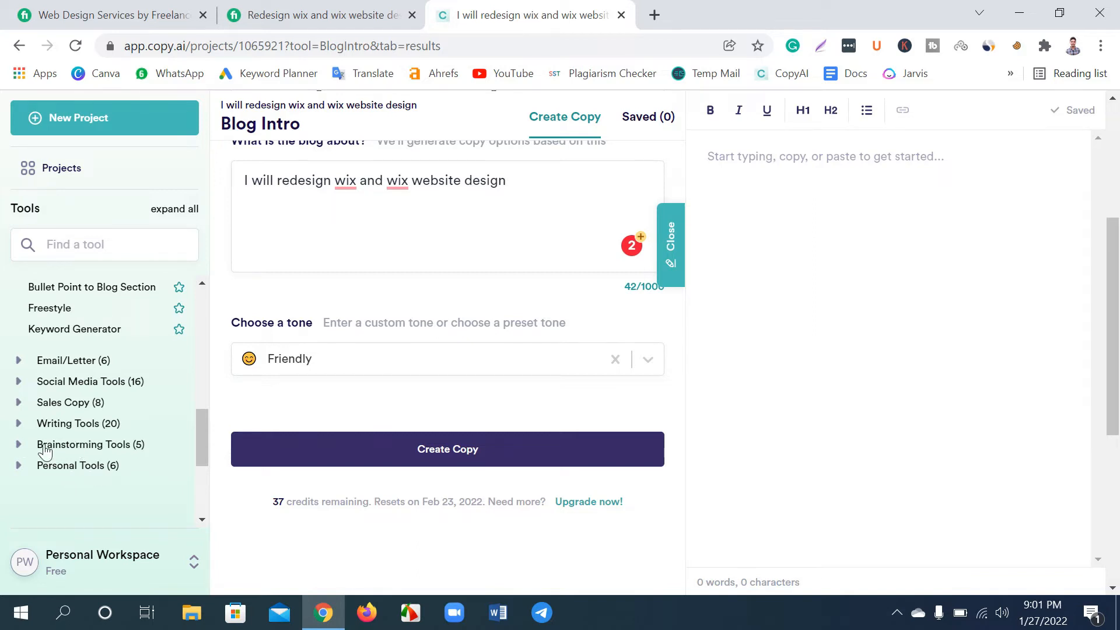
pyautogui.click(88, 430)
pyautogui.scroll(-1, 100, 443)
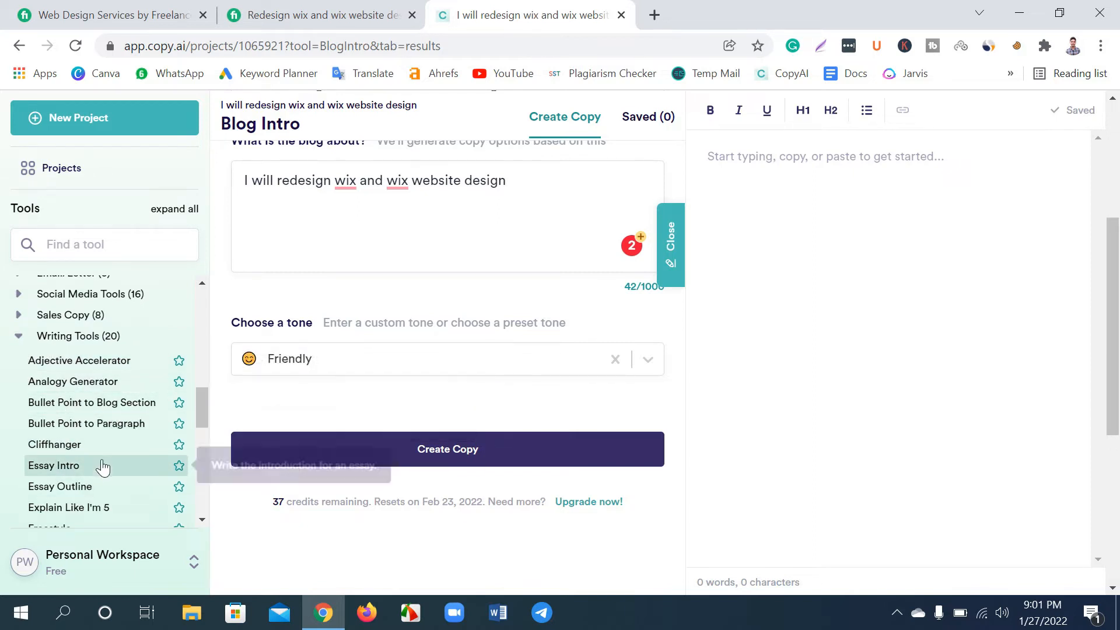
pyautogui.scroll(-2, 100, 455)
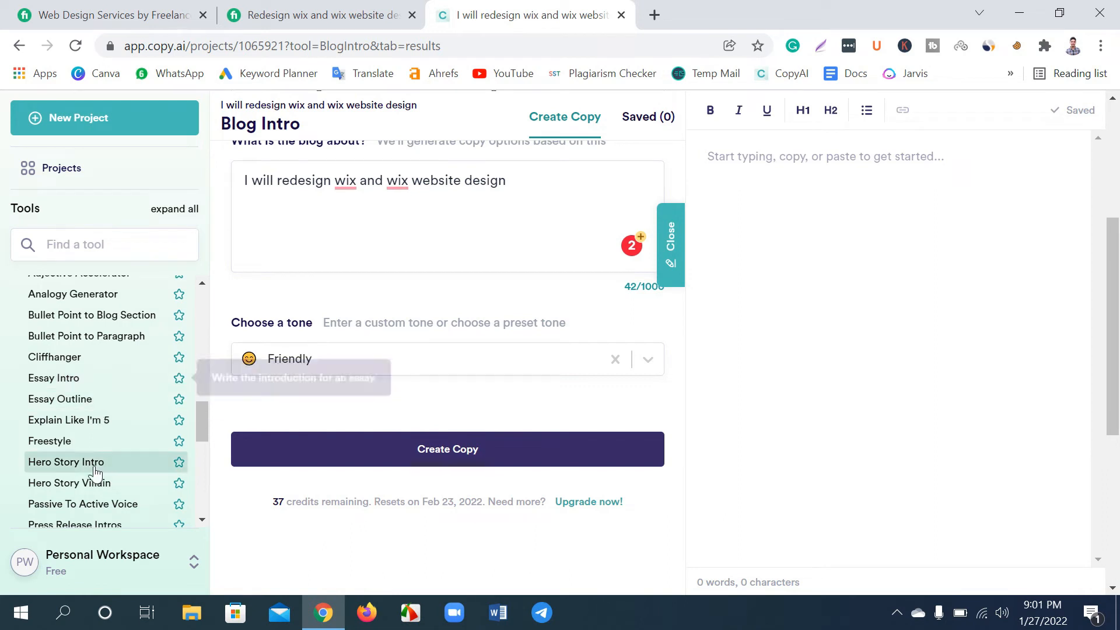
pyautogui.scroll(-2, 87, 476)
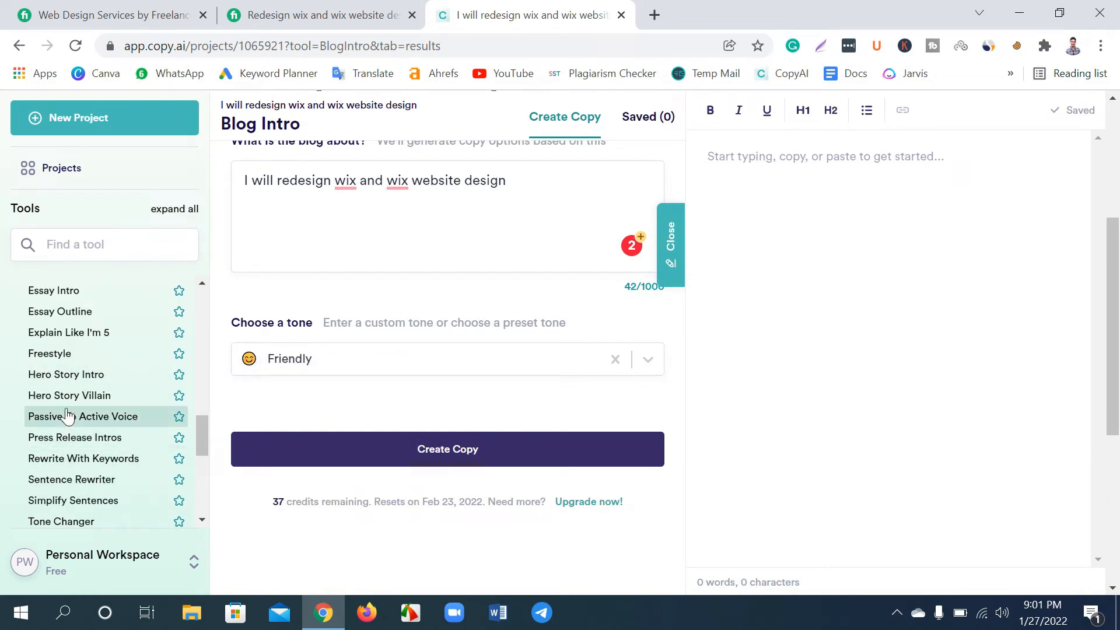
pyautogui.scroll(-2, 93, 452)
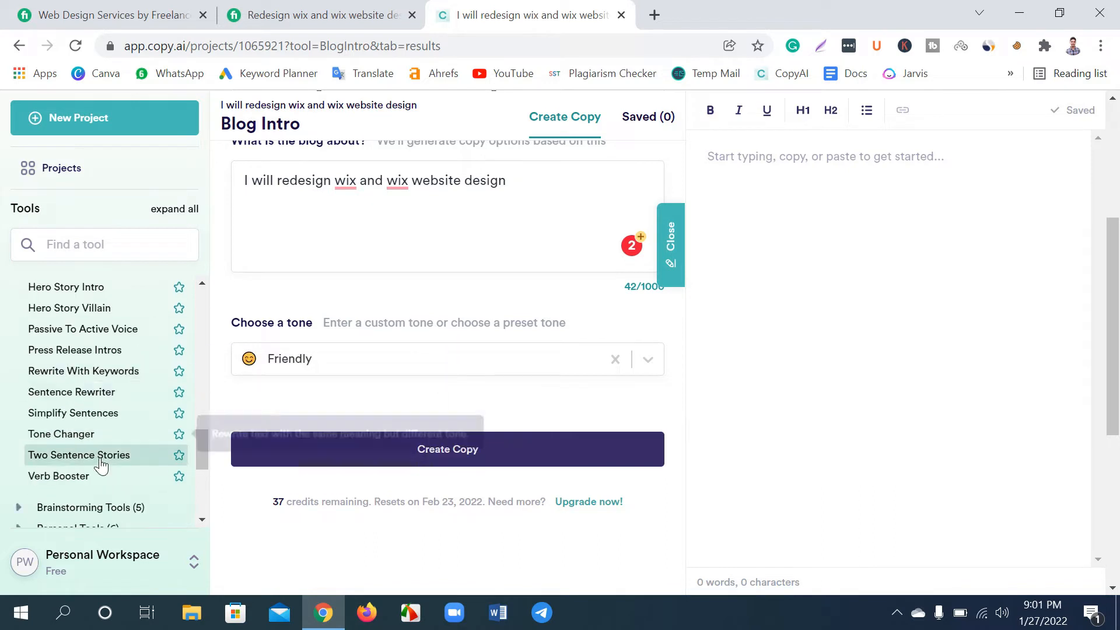
pyautogui.scroll(6, 102, 464)
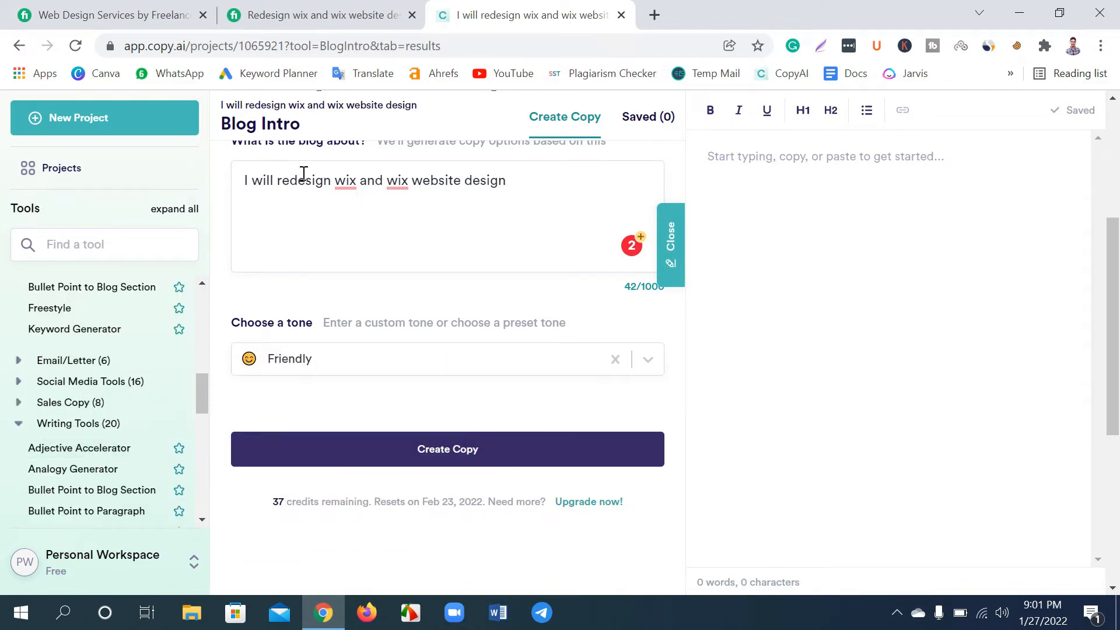
# Review the Blog Intro form, checking the blog title, the blog topic text and the chosen tone.
pyautogui.scroll(2, 274, 164)
pyautogui.scroll(-5, 434, 309)
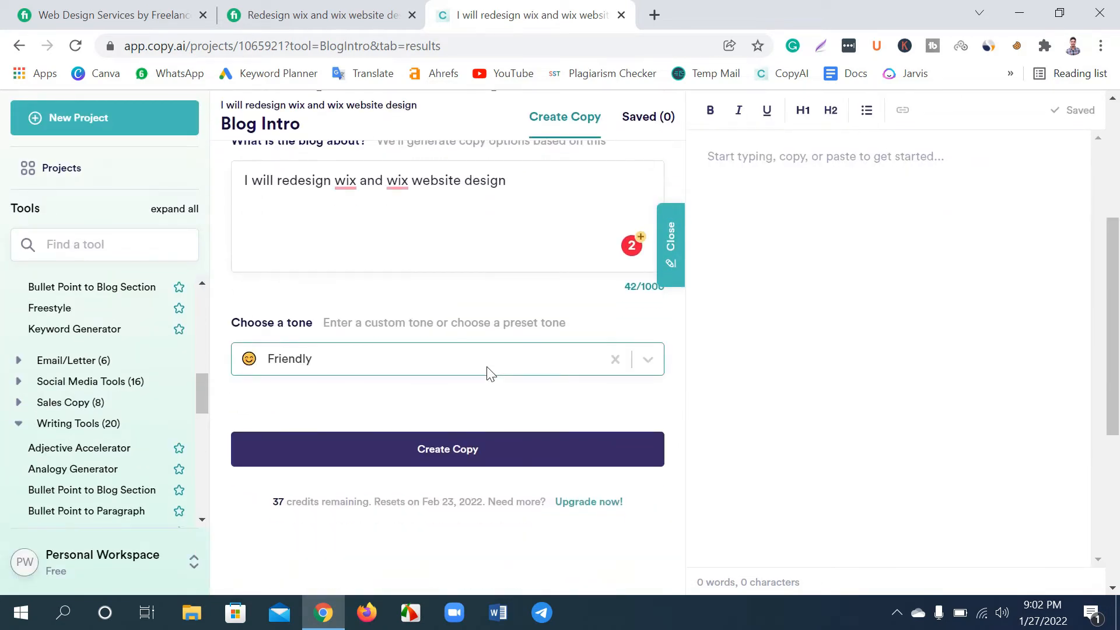
pyautogui.scroll(5, 293, 350)
pyautogui.moveTo(243, 333); pyautogui.dragTo(727, 348)
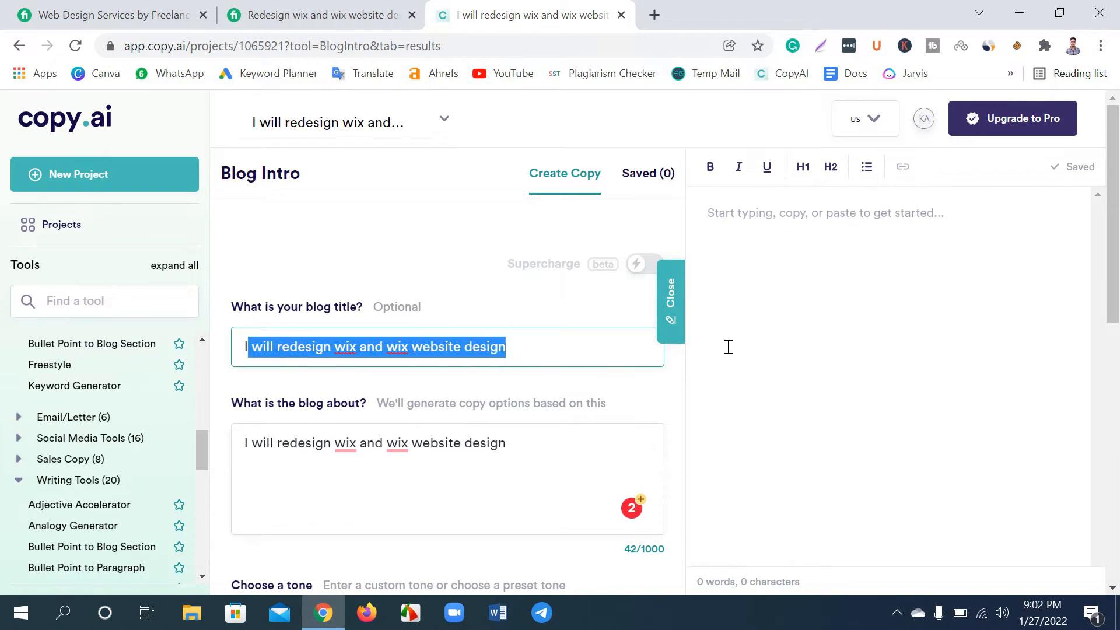
pyautogui.scroll(-3, 458, 367)
pyautogui.click(485, 315)
pyautogui.scroll(-3, 486, 316)
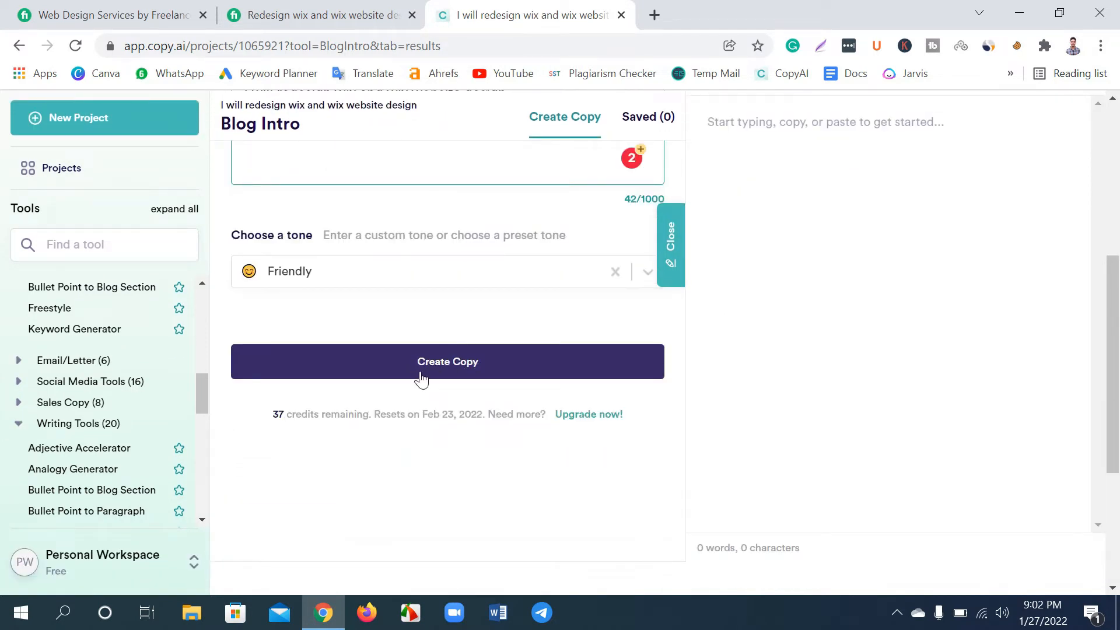
pyautogui.moveTo(233, 123); pyautogui.dragTo(305, 130)
pyautogui.click(325, 124)
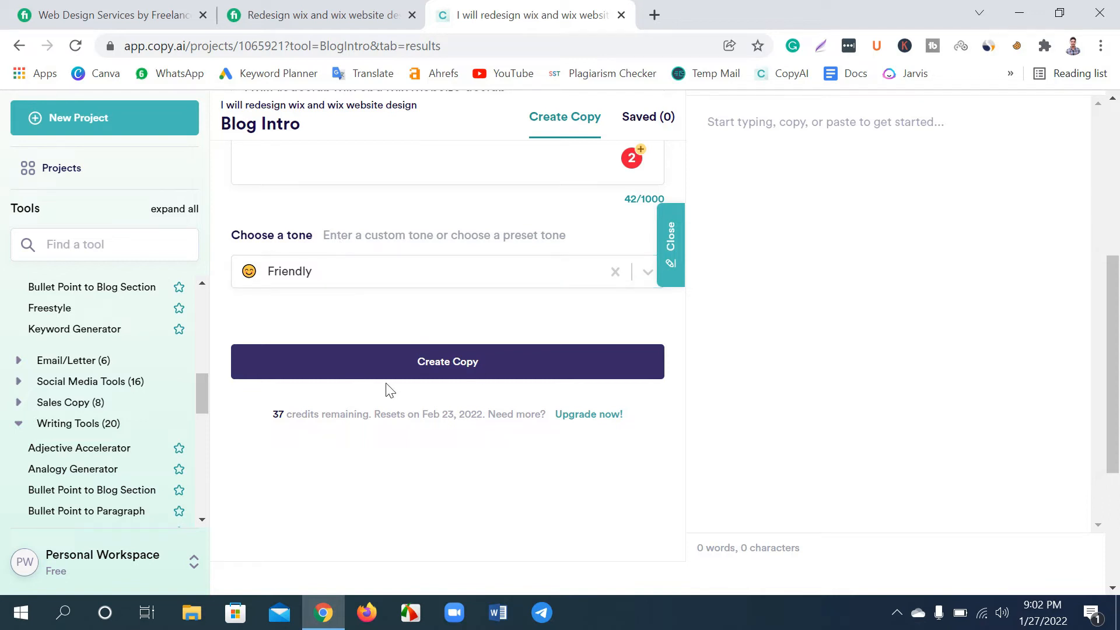
# Generate the Blog Intro copy with the Friendly tone and look through the generated options.
pyautogui.click(457, 373)
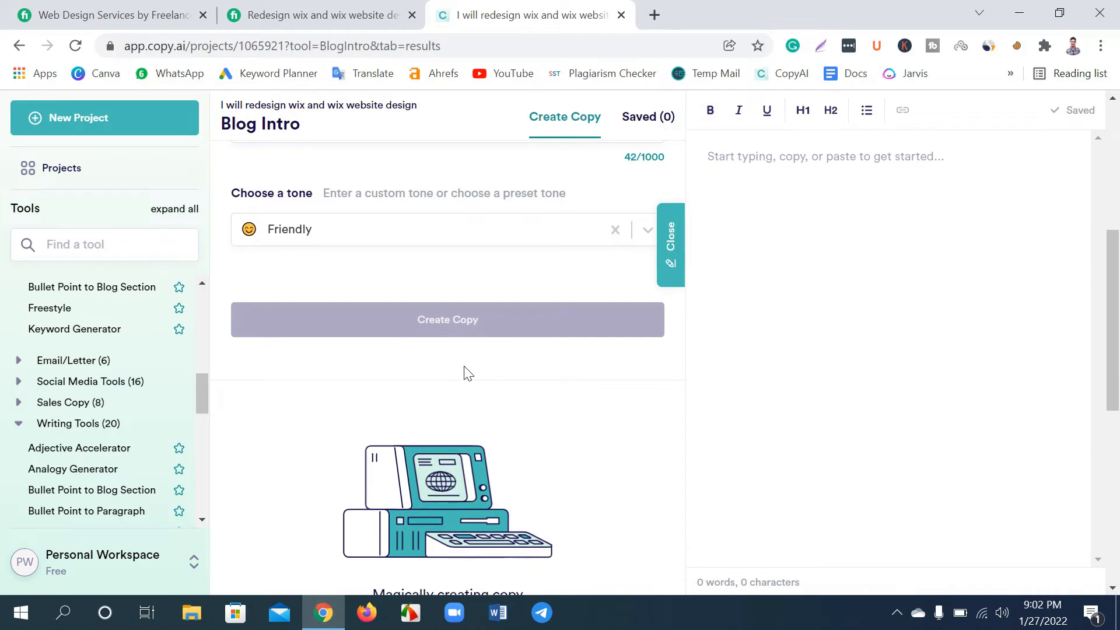
pyautogui.scroll(-3, 241, 394)
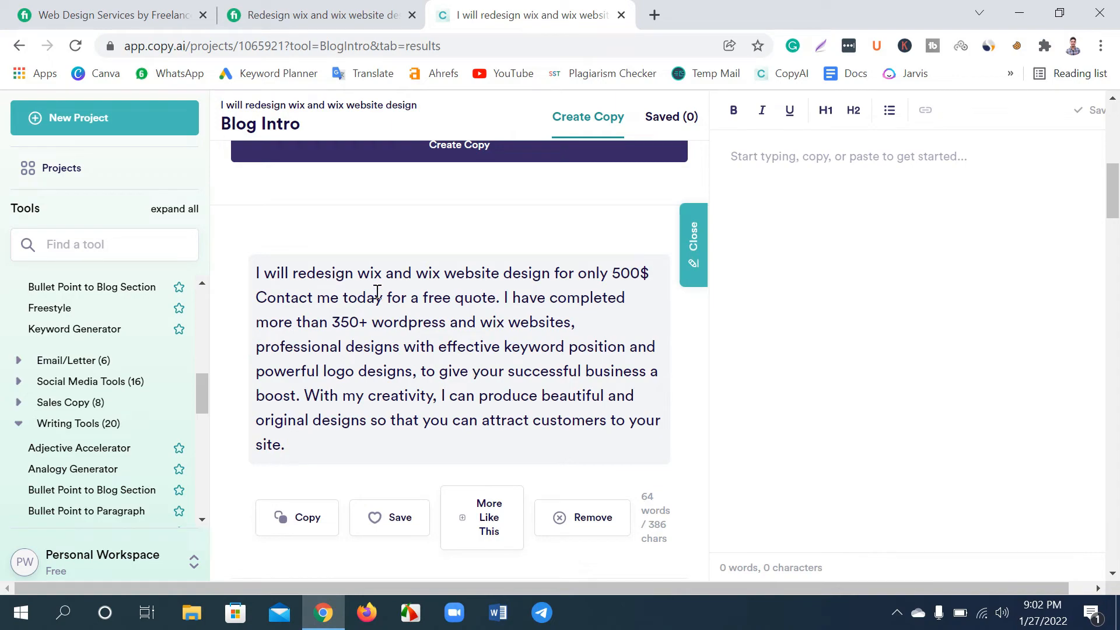
pyautogui.scroll(-12, 408, 390)
pyautogui.scroll(-16, 390, 315)
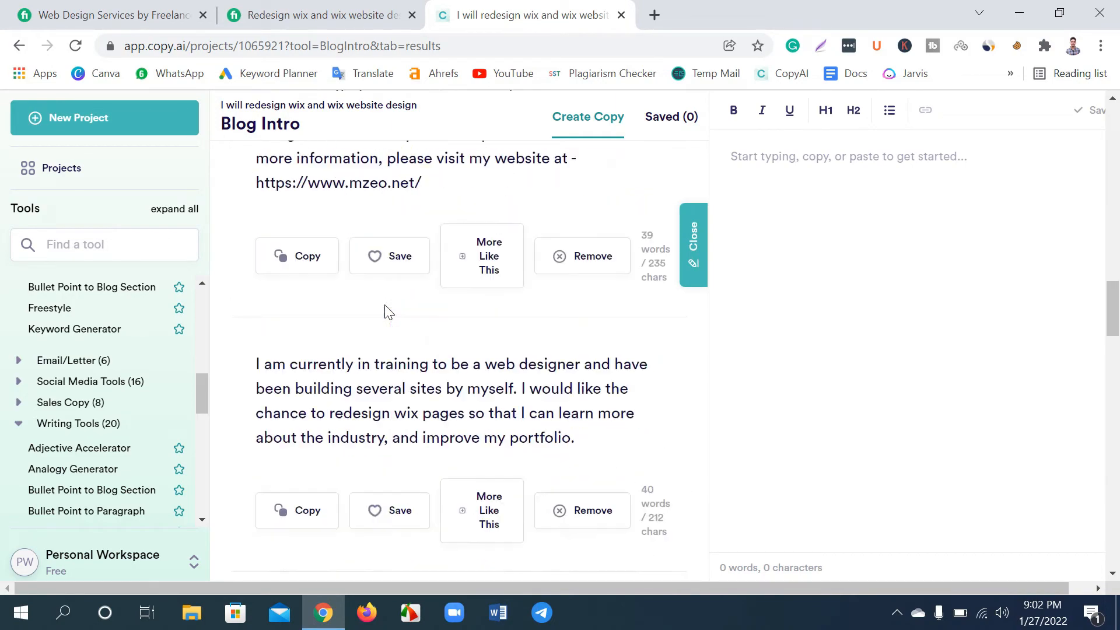
# Delete the opening sentence "I will redesign wix and wix website design." from the second generated option.
pyautogui.scroll(5, 390, 324)
pyautogui.scroll(12, 390, 327)
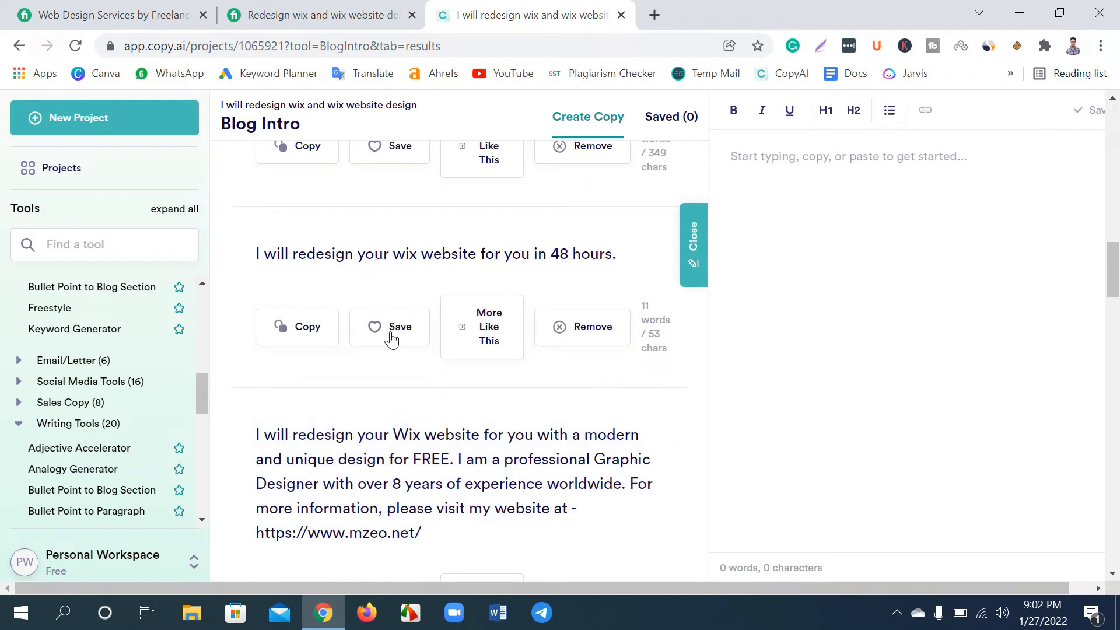
pyautogui.scroll(6, 391, 333)
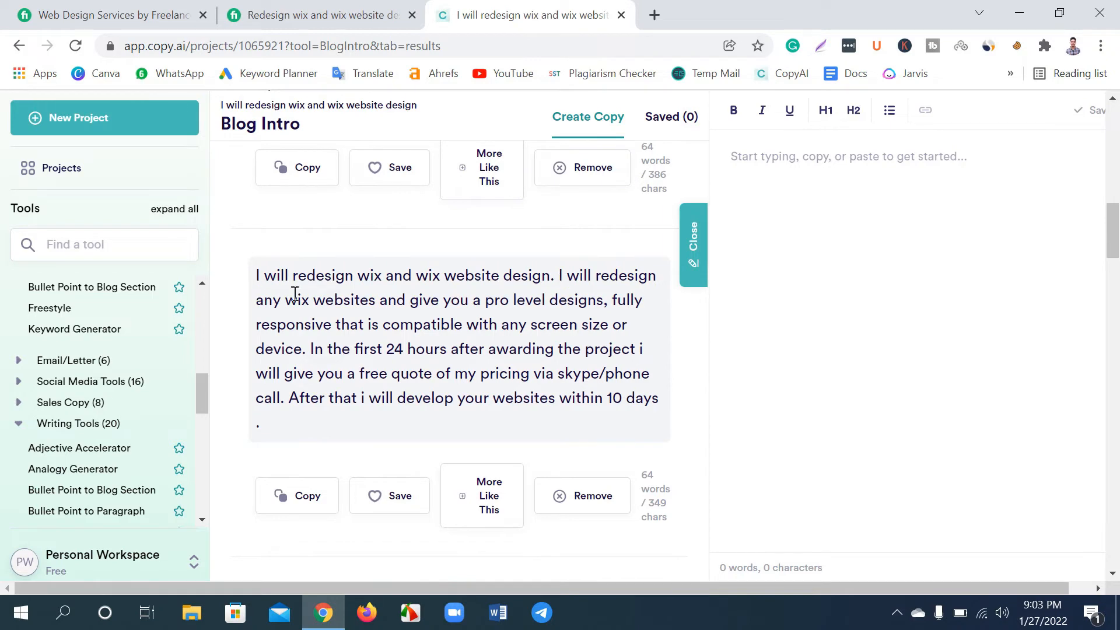
pyautogui.click(295, 293)
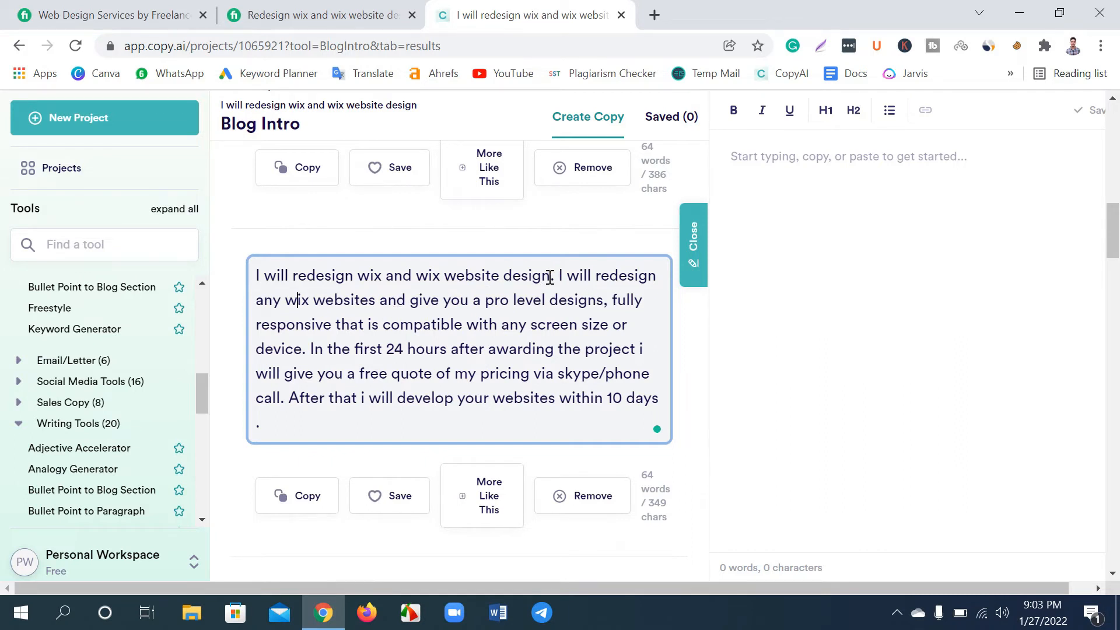
pyautogui.moveTo(559, 277); pyautogui.dragTo(222, 257)
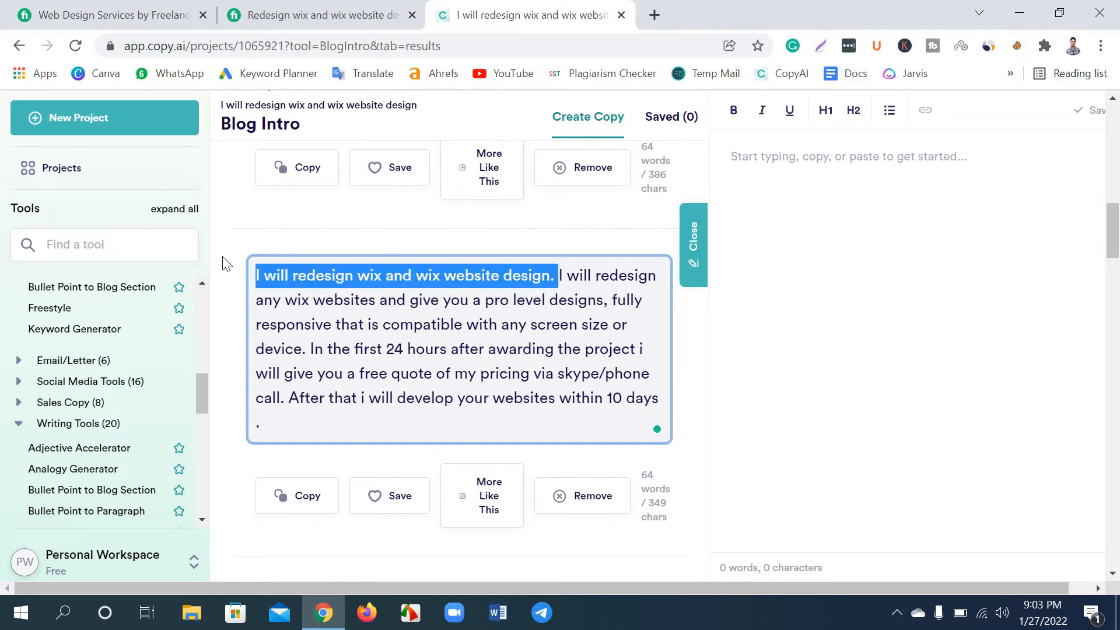
pyautogui.press('BackSpace')
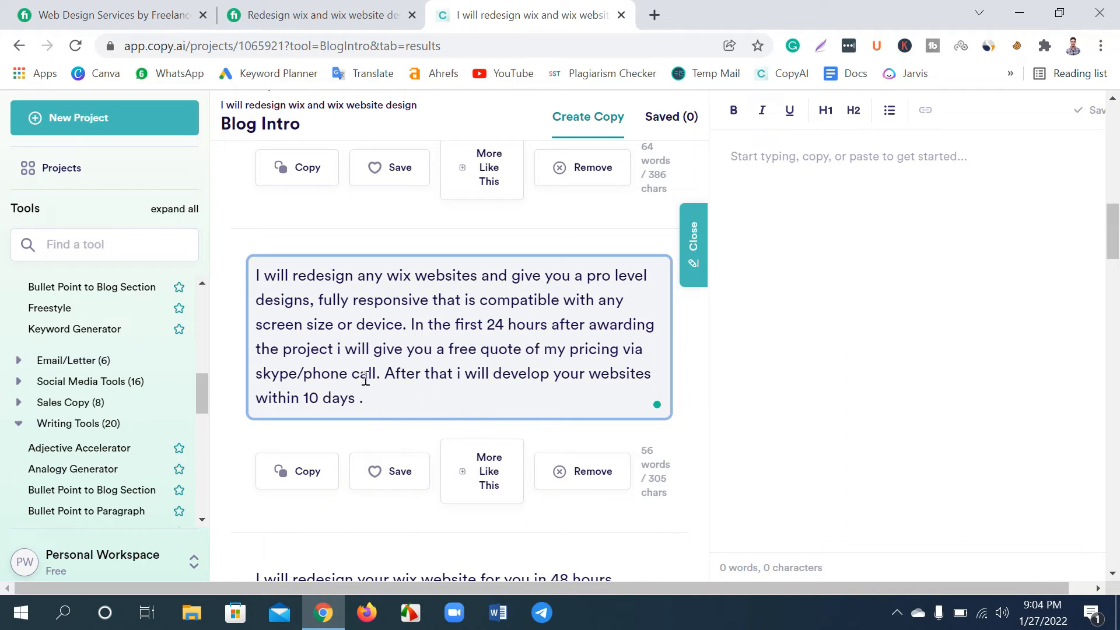
# Replace "skype/phone call" with "fiverr contact" in the second generated option.
pyautogui.moveTo(380, 398); pyautogui.dragTo(215, 274)
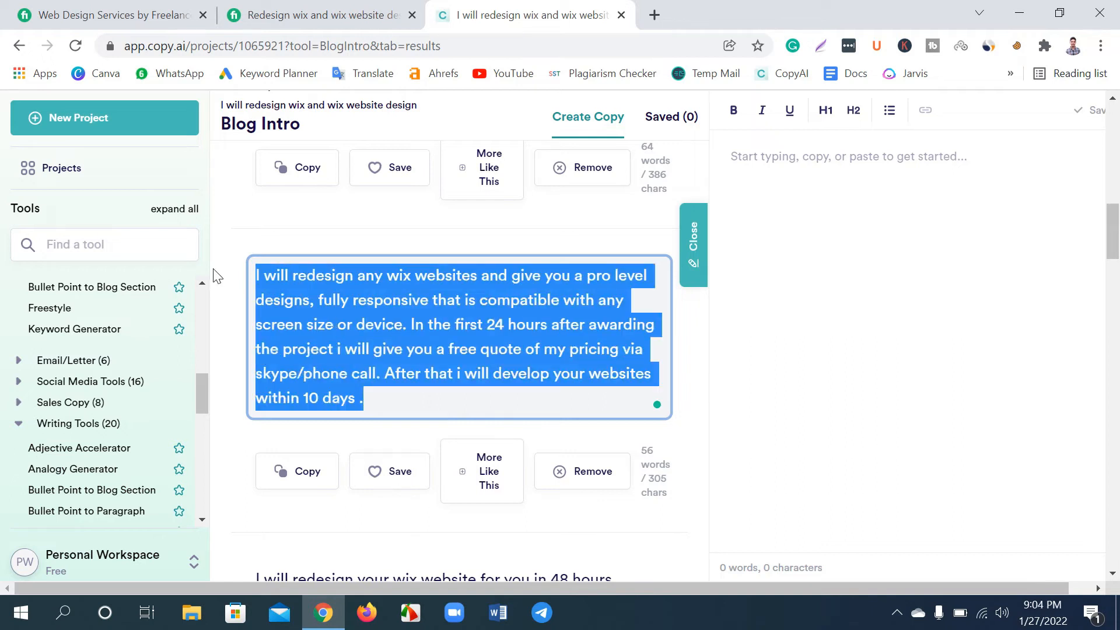
pyautogui.click(332, 320)
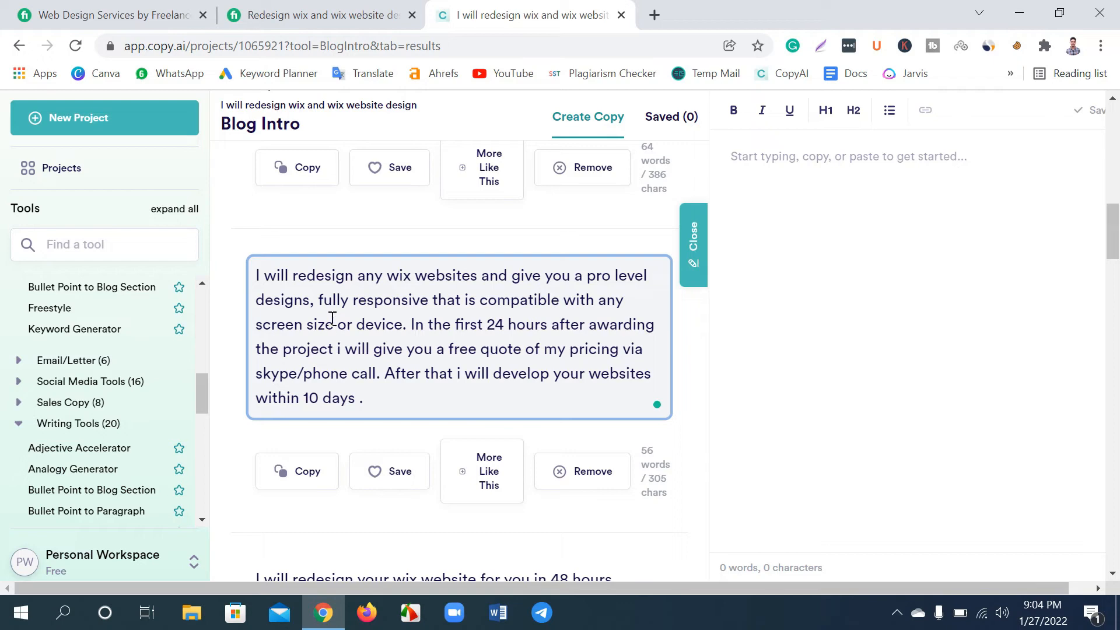
pyautogui.click(358, 338)
pyautogui.scroll(-6, 358, 339)
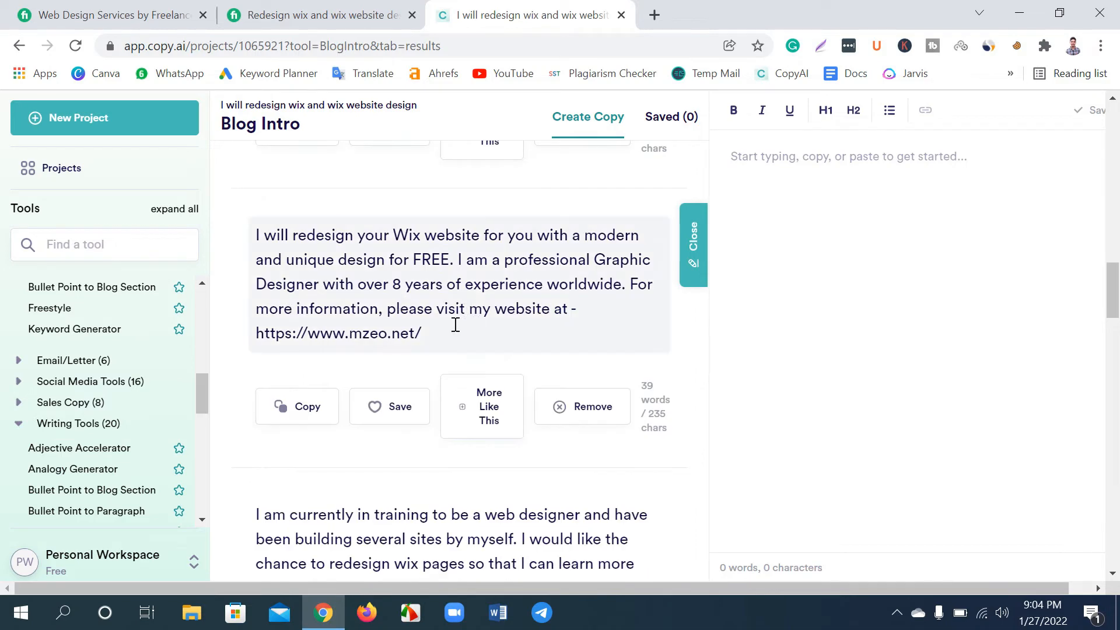
pyautogui.scroll(-3, 456, 325)
pyautogui.scroll(-2, 374, 380)
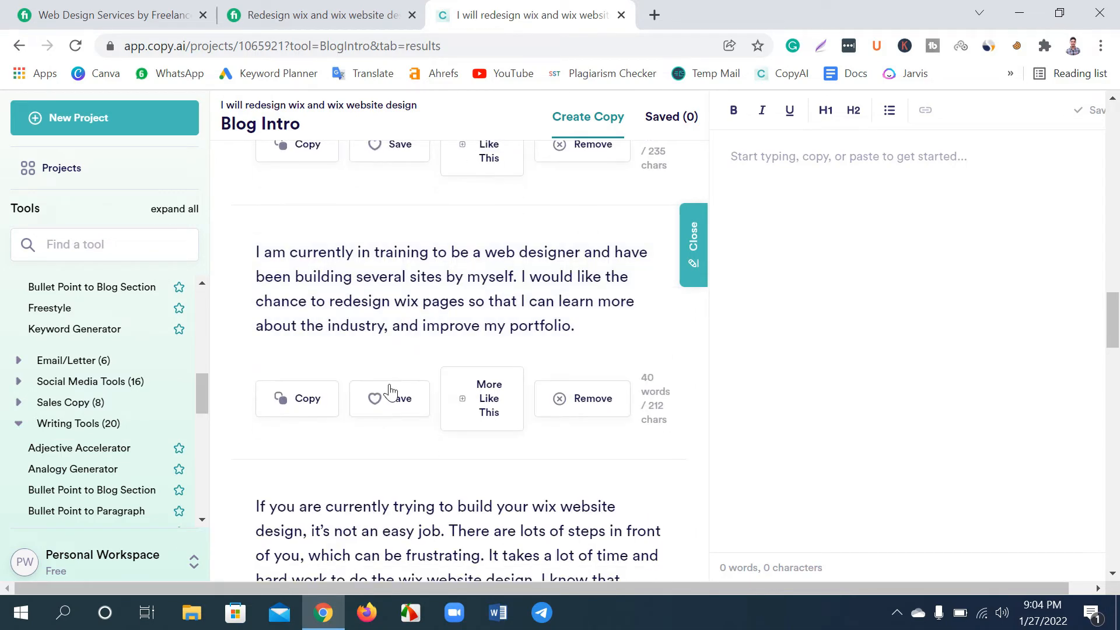
pyautogui.scroll(8, 379, 356)
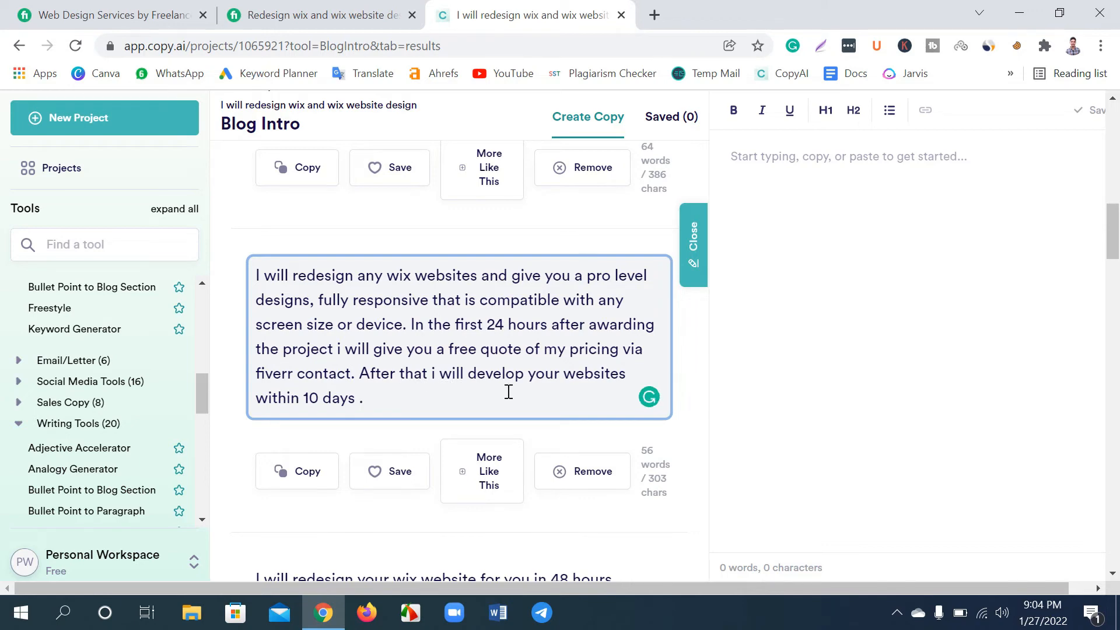
# Change the development time at the end of the second generated option to "within 1 days".
pyautogui.click(385, 400)
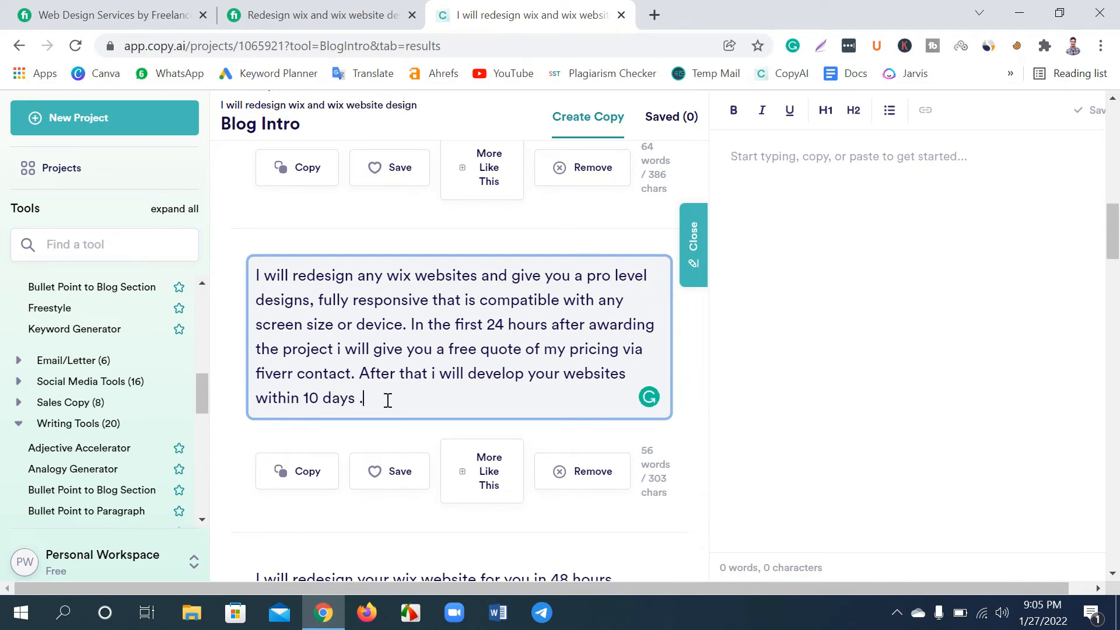
pyautogui.doubleClick(313, 399)
pyautogui.write('1')
pyautogui.moveTo(375, 390); pyautogui.dragTo(219, 287)
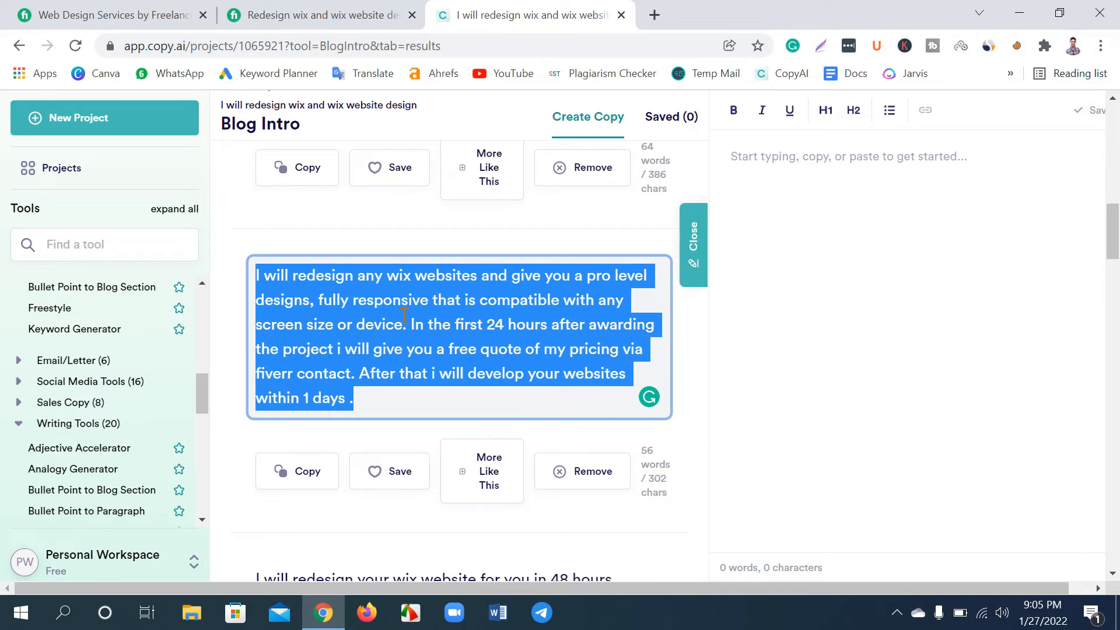
pyautogui.click(407, 364)
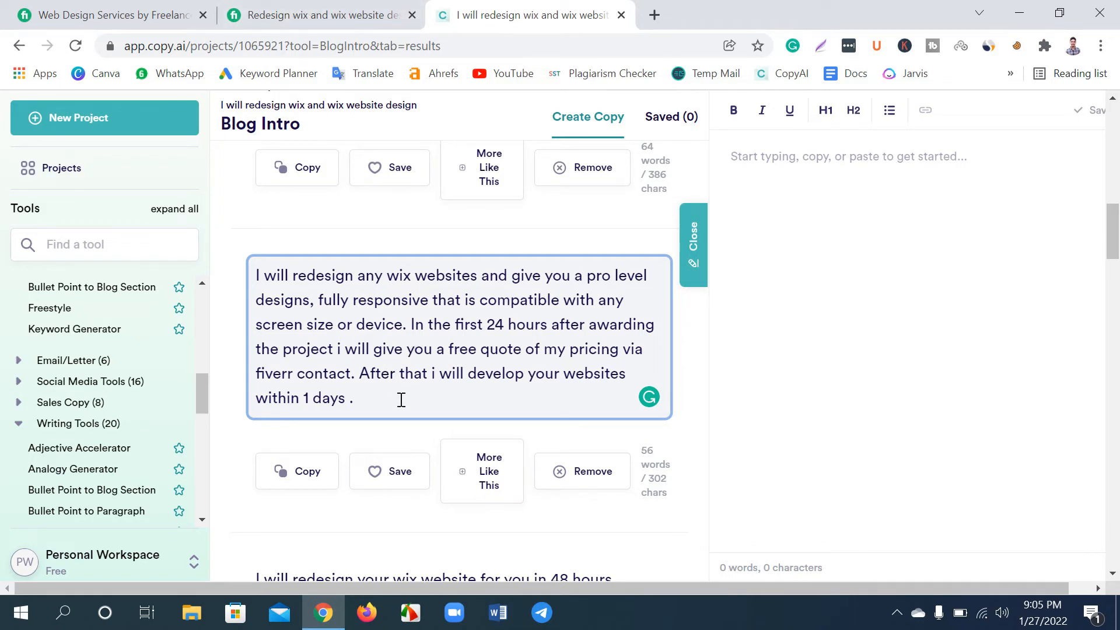
pyautogui.moveTo(401, 400); pyautogui.dragTo(216, 281)
pyautogui.click(382, 341)
# Copy the edited option into the empty document editor and remove the space before its final period.
pyautogui.click(301, 482)
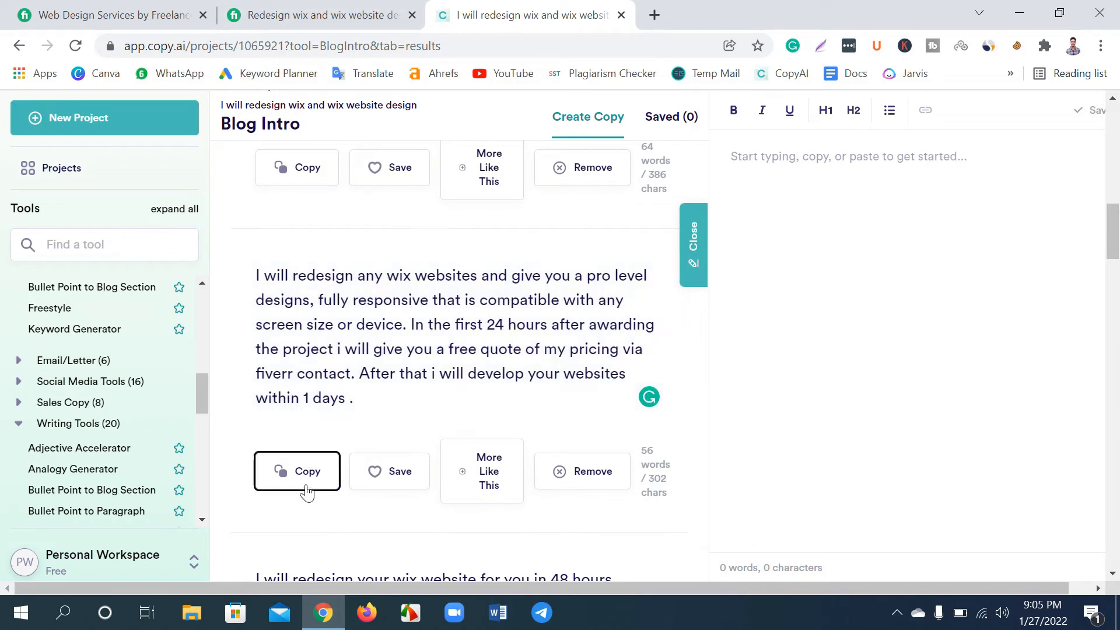
pyautogui.click(812, 161)
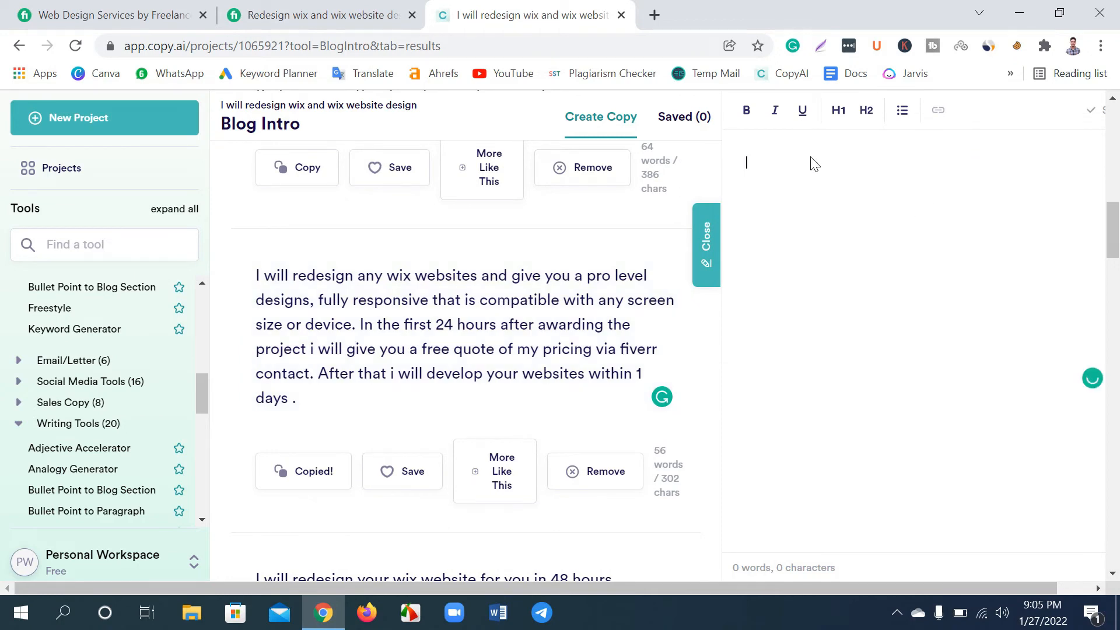
pyautogui.hotkey('ctrl', 'v')
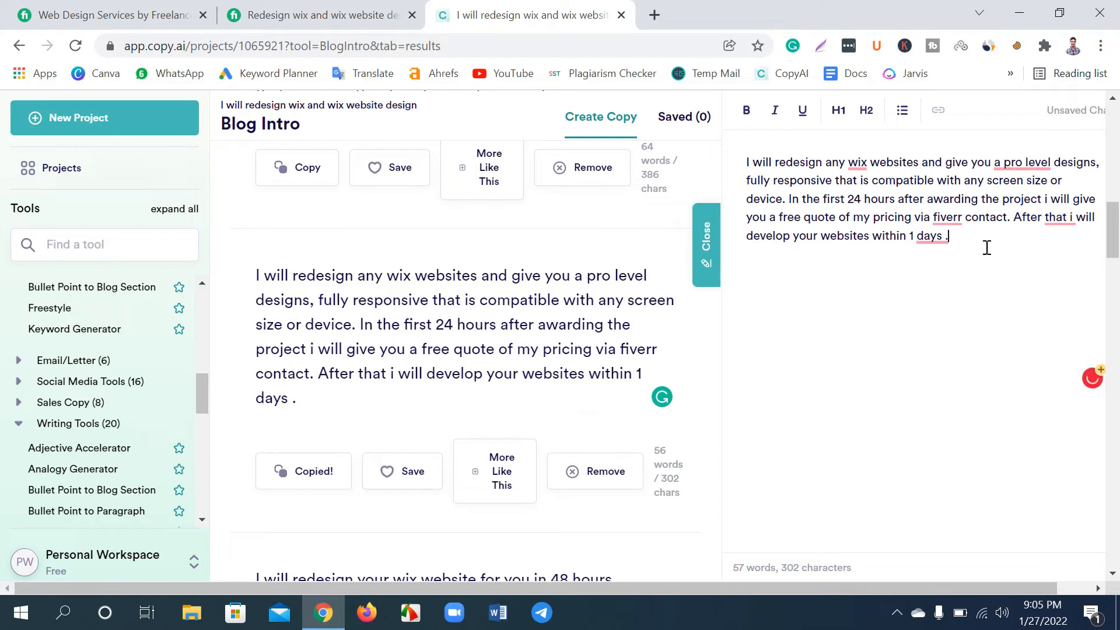
pyautogui.moveTo(948, 240)
pyautogui.click(932, 280)
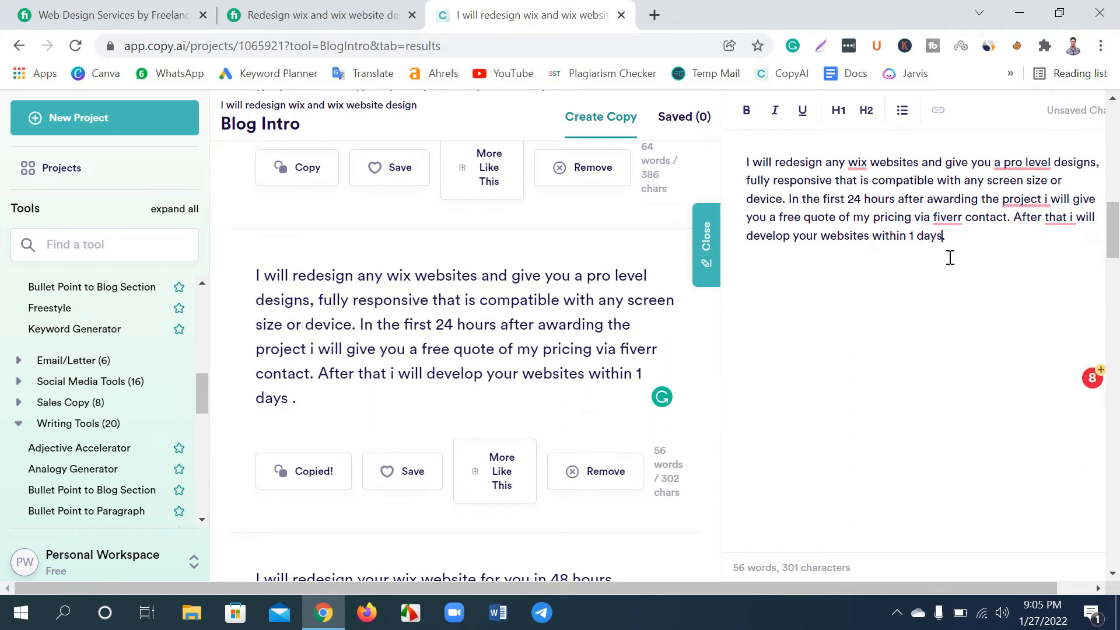
# Correct the pasted text with Grammarly, capitalizing "Wix", "Fiverr" and the "I" before "will develop", and set the development time to 10 days.
pyautogui.moveTo(1023, 161)
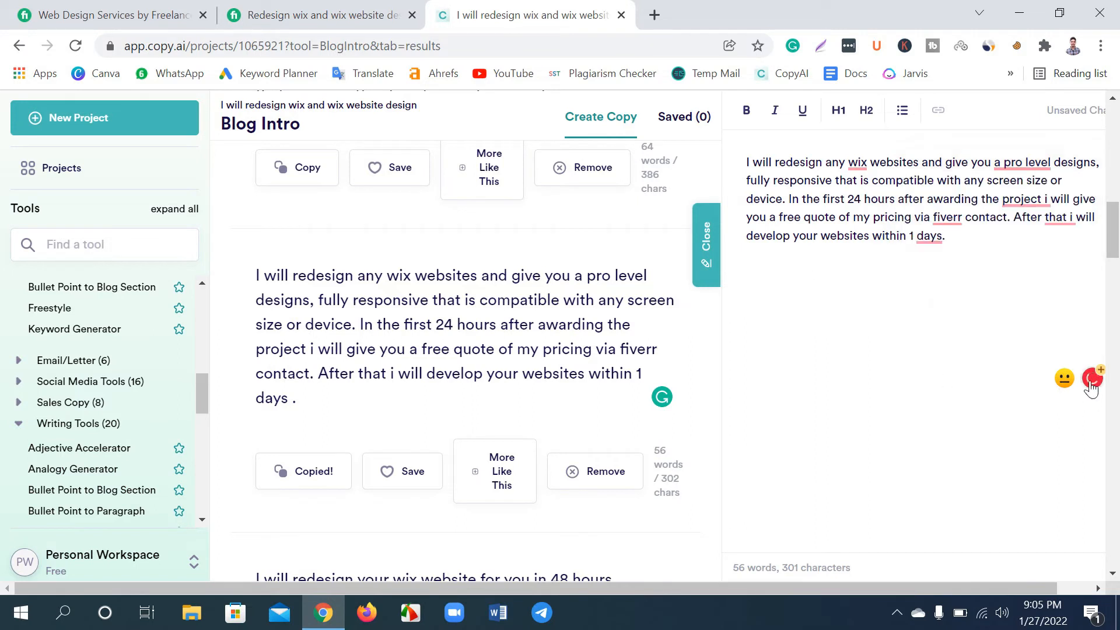
pyautogui.moveTo(1092, 388)
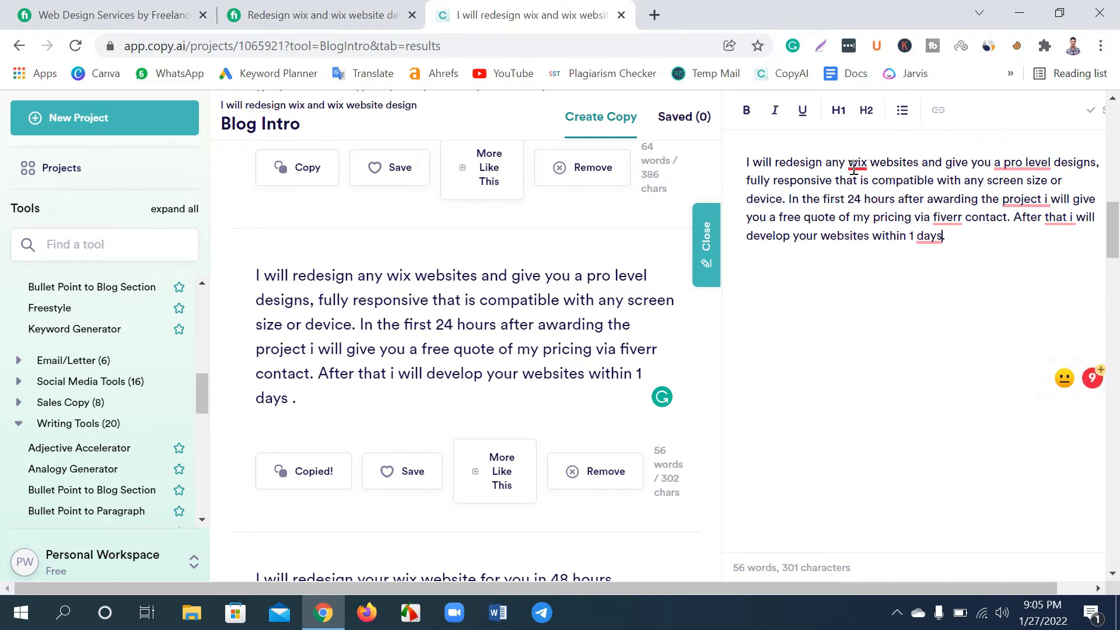
pyautogui.moveTo(856, 167)
pyautogui.click(862, 208)
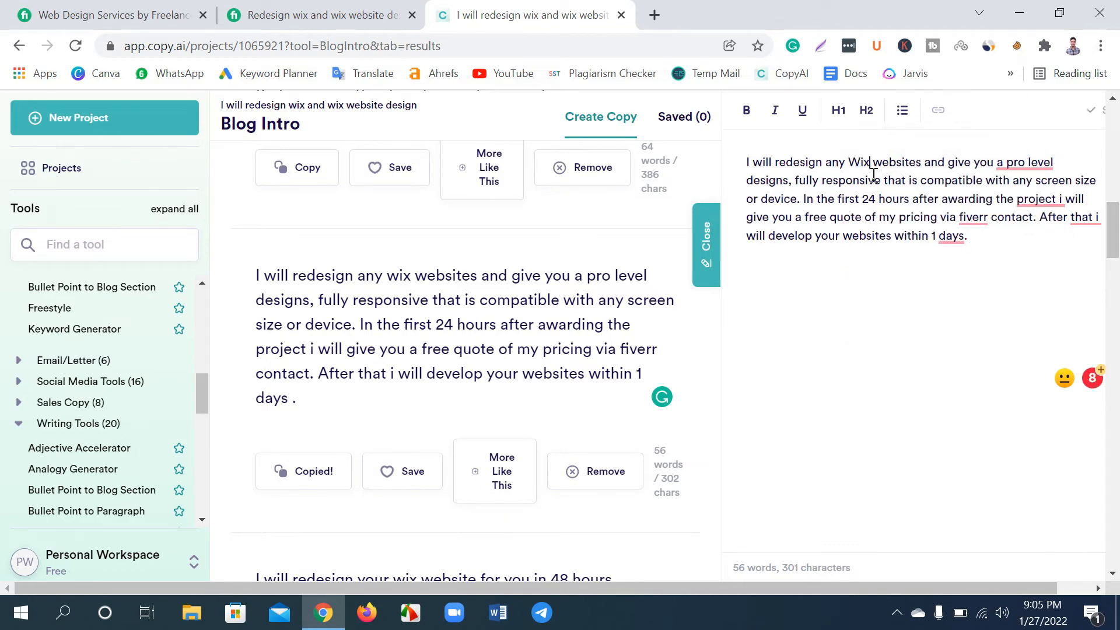
pyautogui.moveTo(850, 165); pyautogui.dragTo(867, 166)
pyautogui.click(878, 214)
pyautogui.moveTo(971, 218)
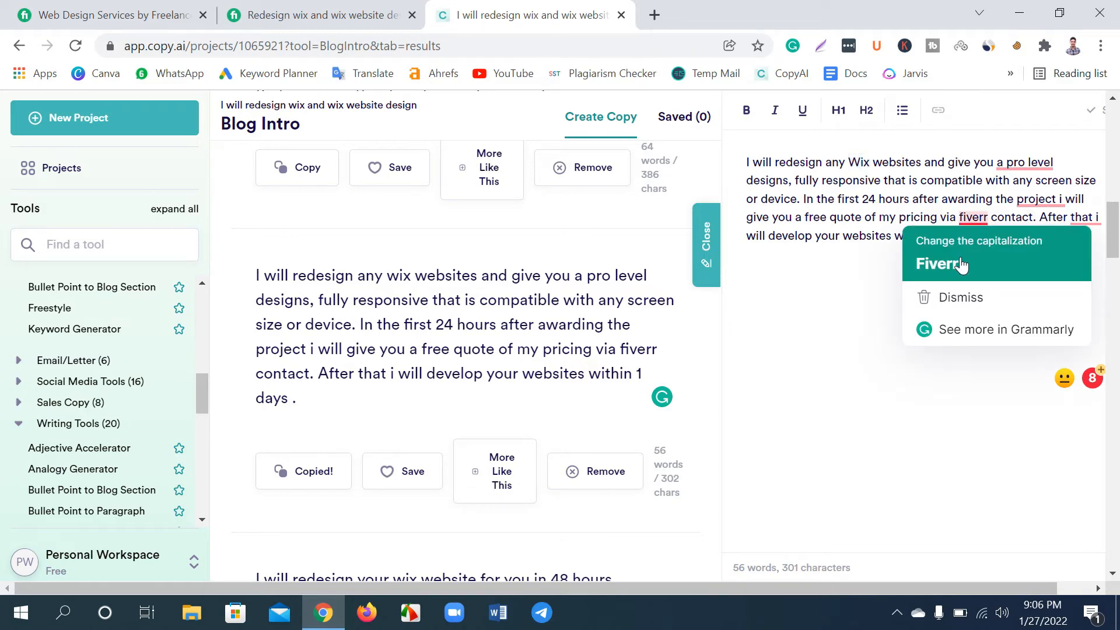
pyautogui.click(961, 266)
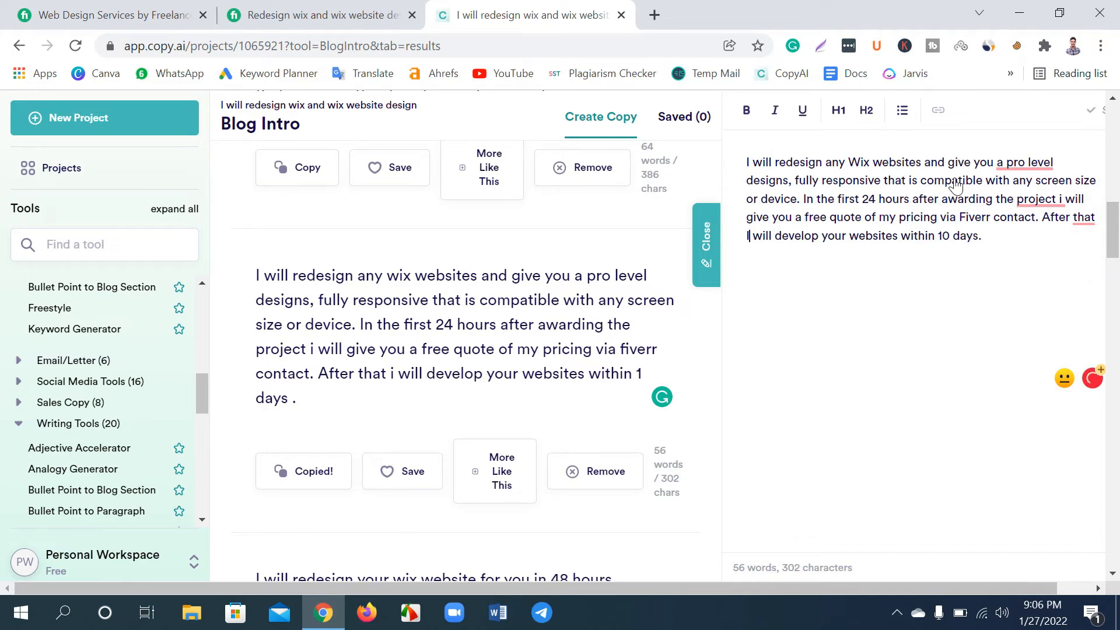
# Look through the remaining generated options to the end of the list, and return to the first option about the $500 redesign.
pyautogui.scroll(-3, 373, 338)
pyautogui.scroll(-4, 382, 333)
pyautogui.scroll(7, 457, 338)
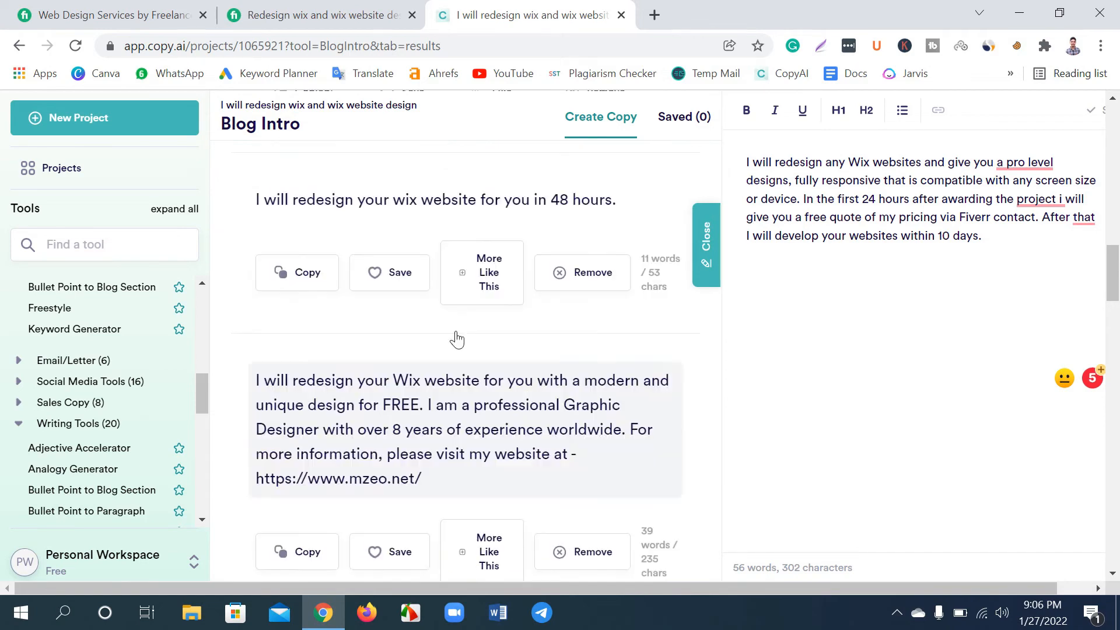
pyautogui.scroll(-4, 387, 432)
pyautogui.scroll(-5, 383, 435)
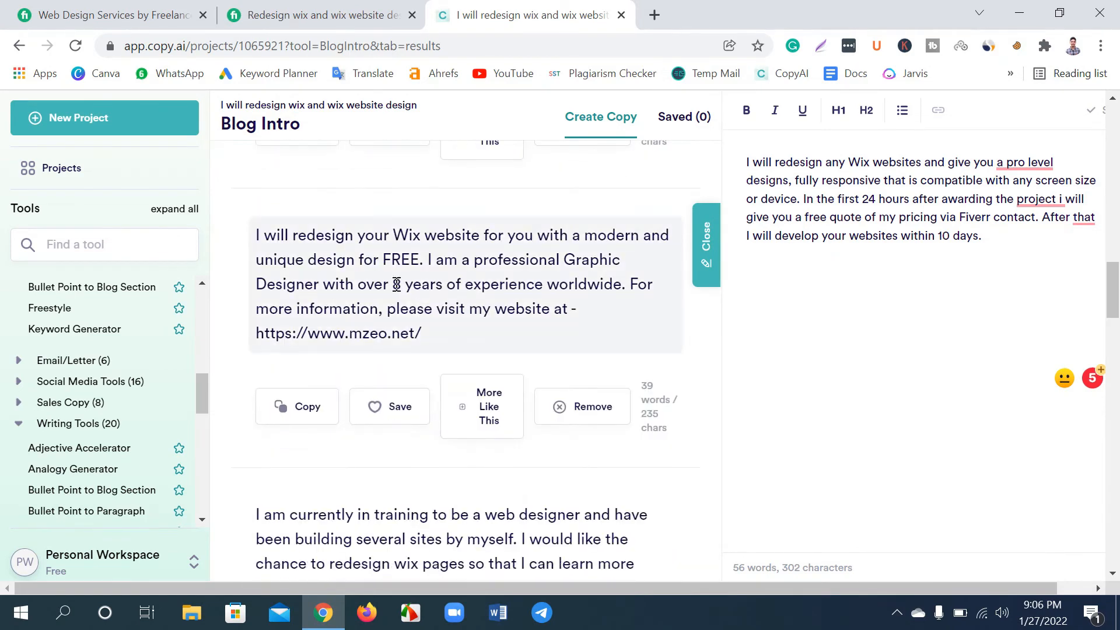
pyautogui.scroll(-4, 388, 271)
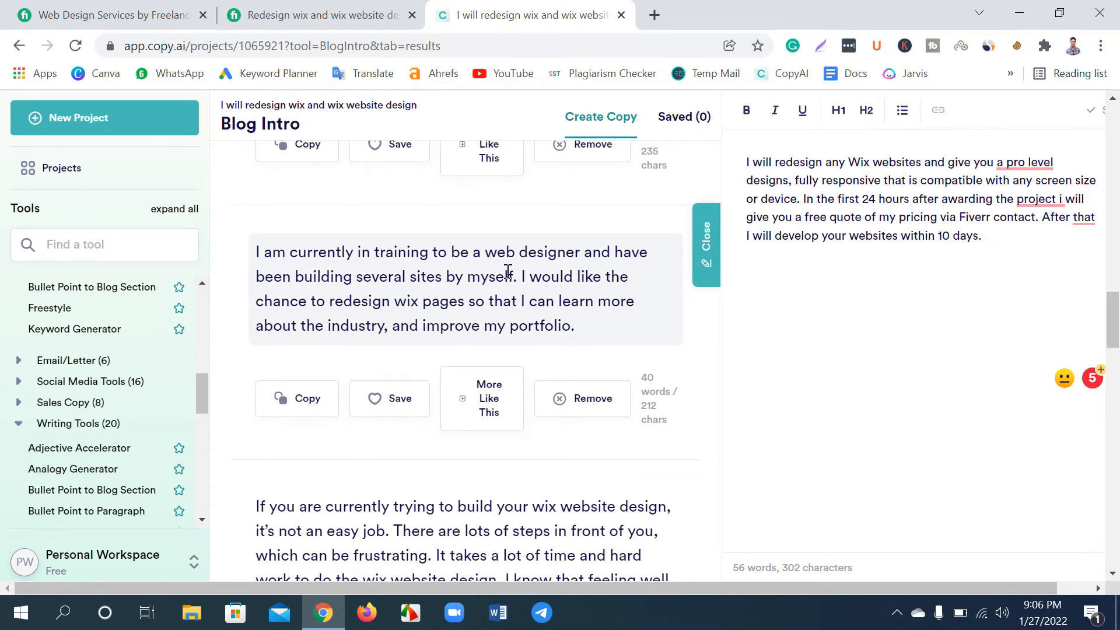
pyautogui.scroll(-6, 432, 280)
pyautogui.scroll(2, 370, 314)
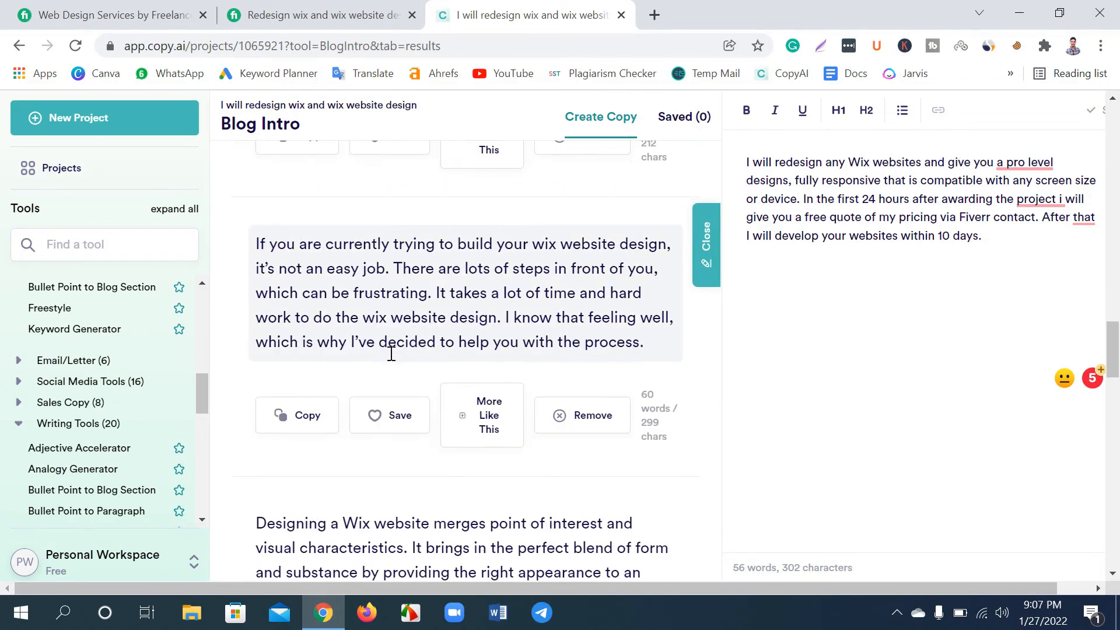
pyautogui.scroll(-11, 560, 294)
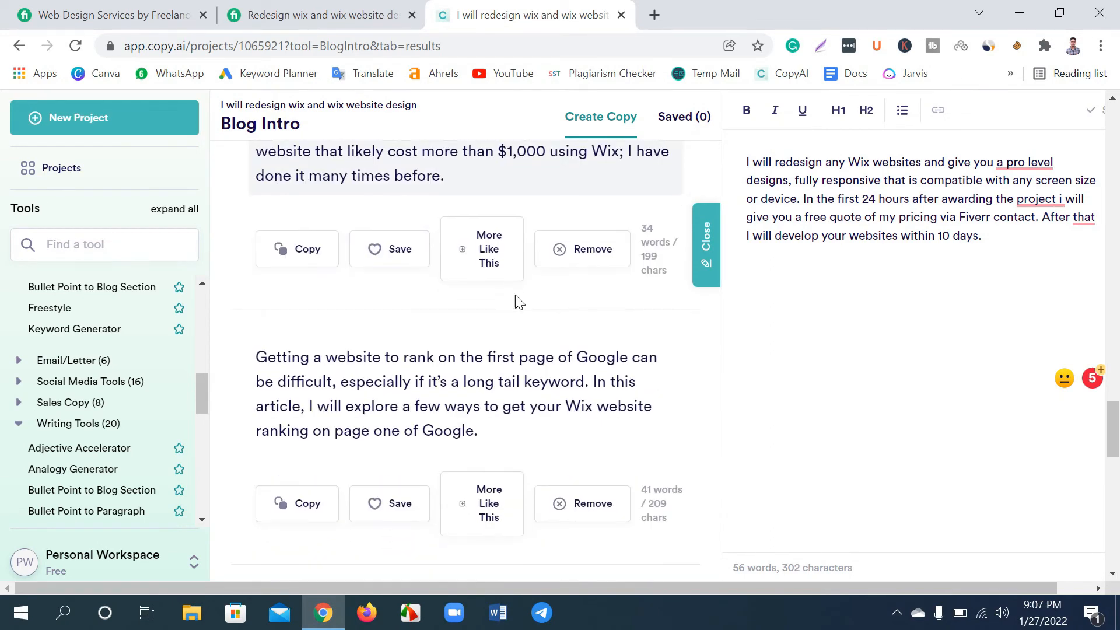
pyautogui.scroll(-5, 516, 295)
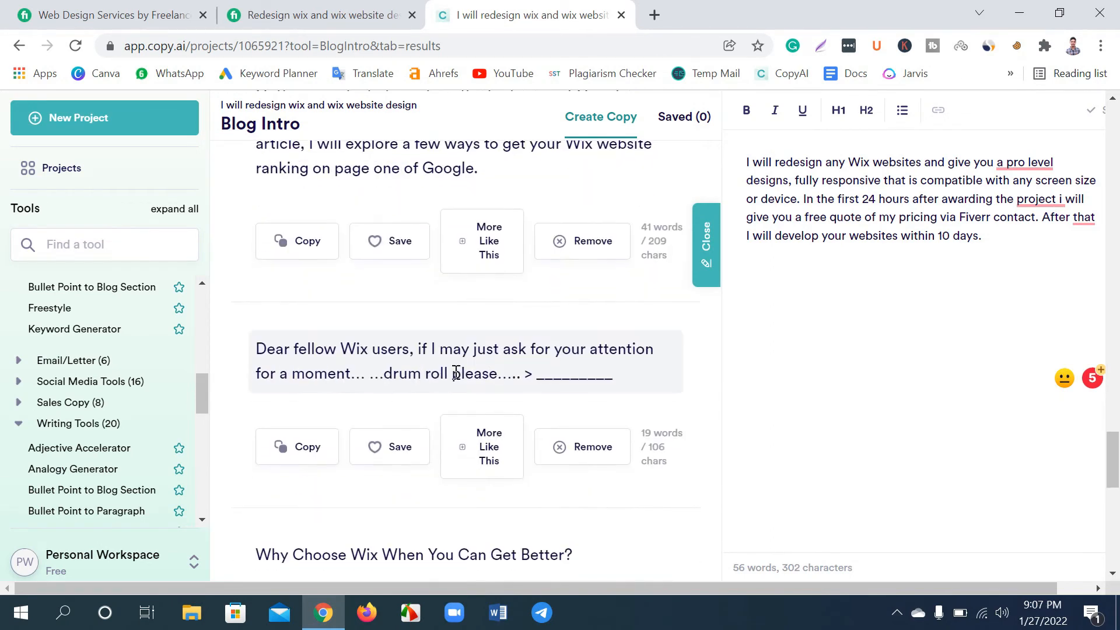
pyautogui.scroll(-6, 456, 373)
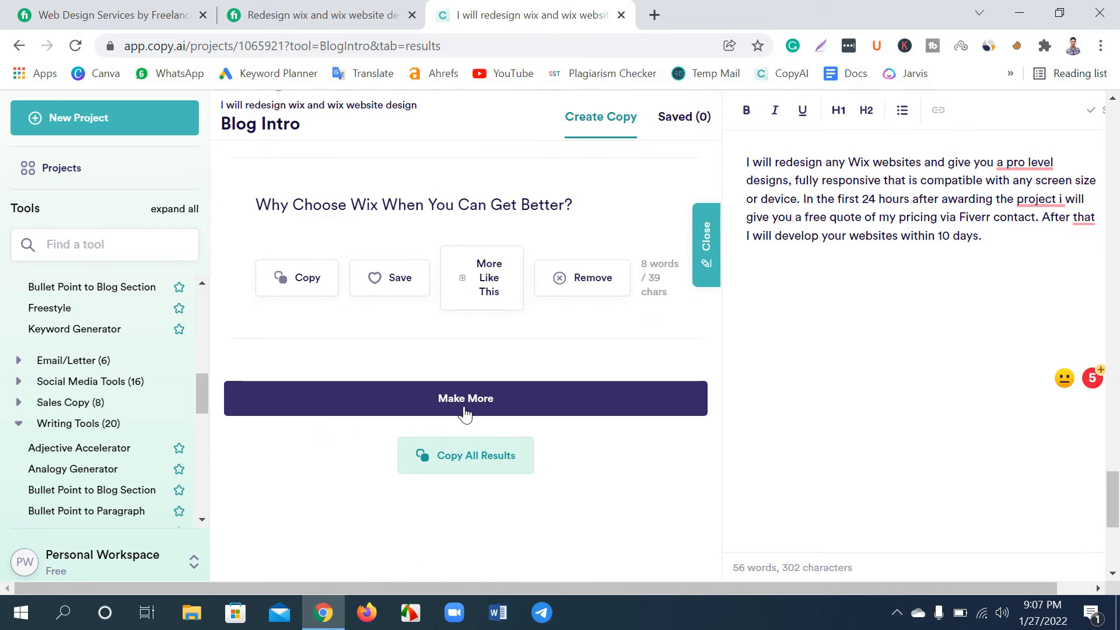
pyautogui.scroll(20, 464, 415)
pyautogui.scroll(10, 465, 416)
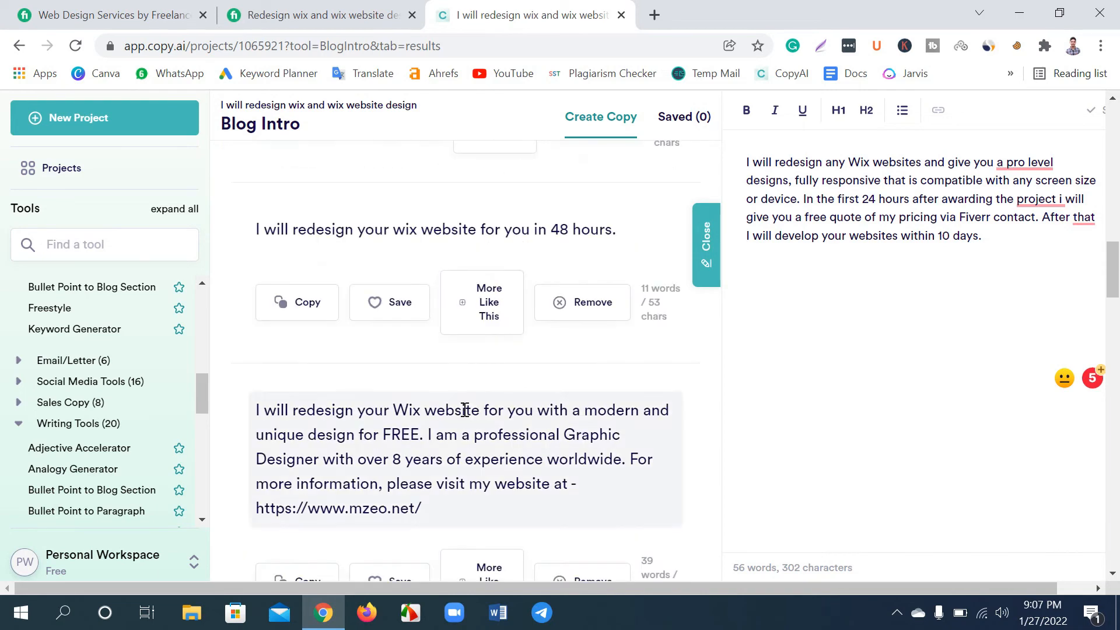
pyautogui.scroll(5, 461, 408)
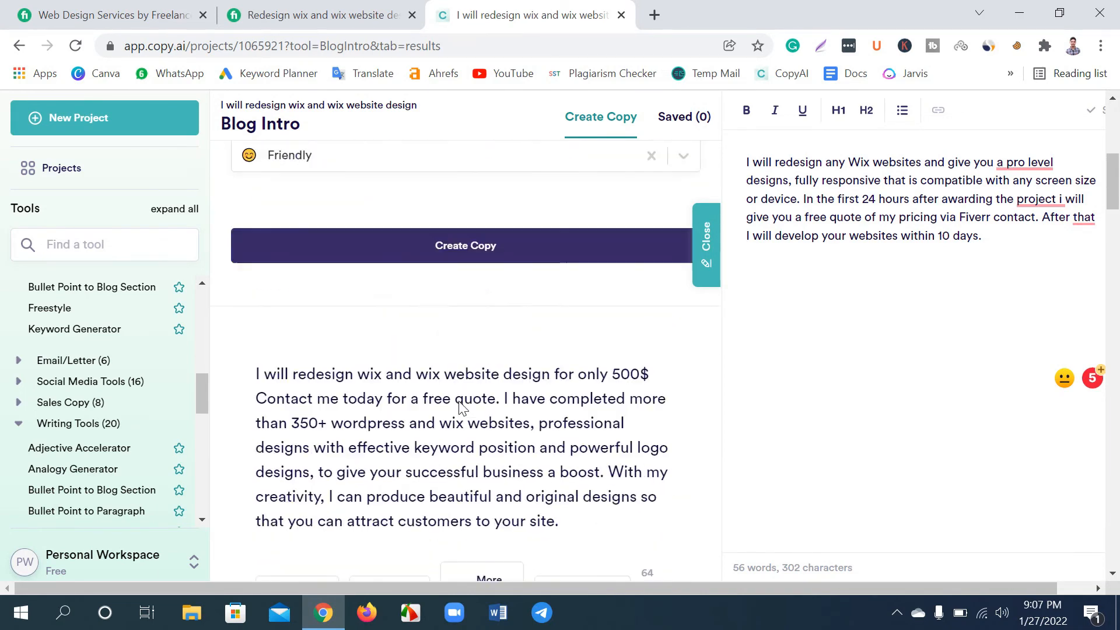
pyautogui.scroll(-5, 458, 385)
pyautogui.scroll(1, 438, 315)
pyautogui.click(424, 269)
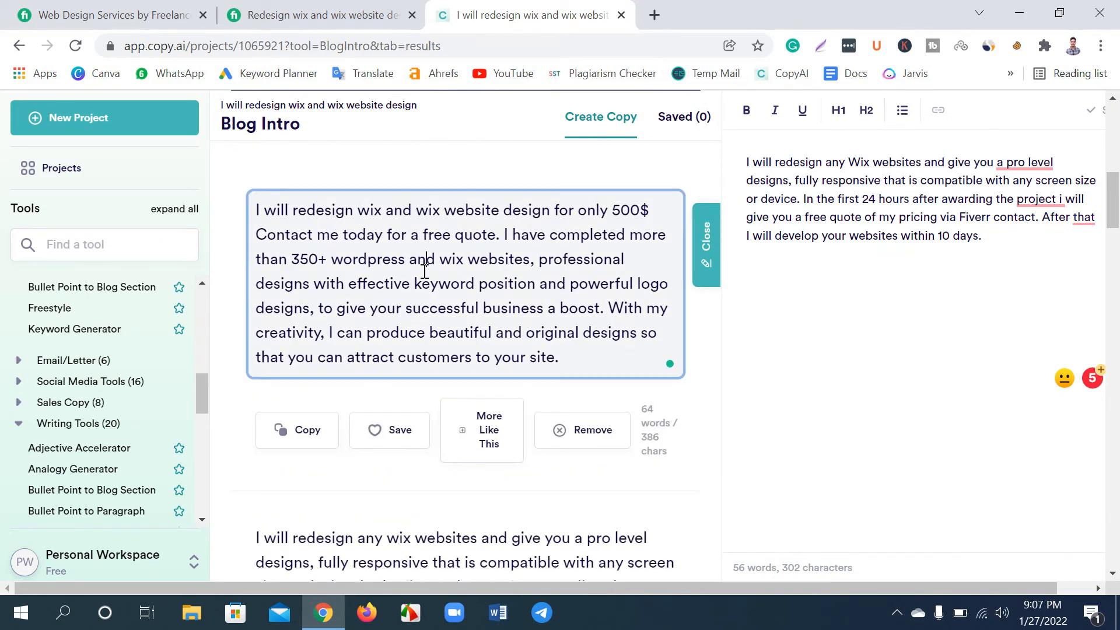
# Add blank lines after the paragraph in the document editor to make room for more text.
pyautogui.moveTo(1021, 249); pyautogui.dragTo(705, 149)
pyautogui.click(794, 217)
pyautogui.click(996, 238)
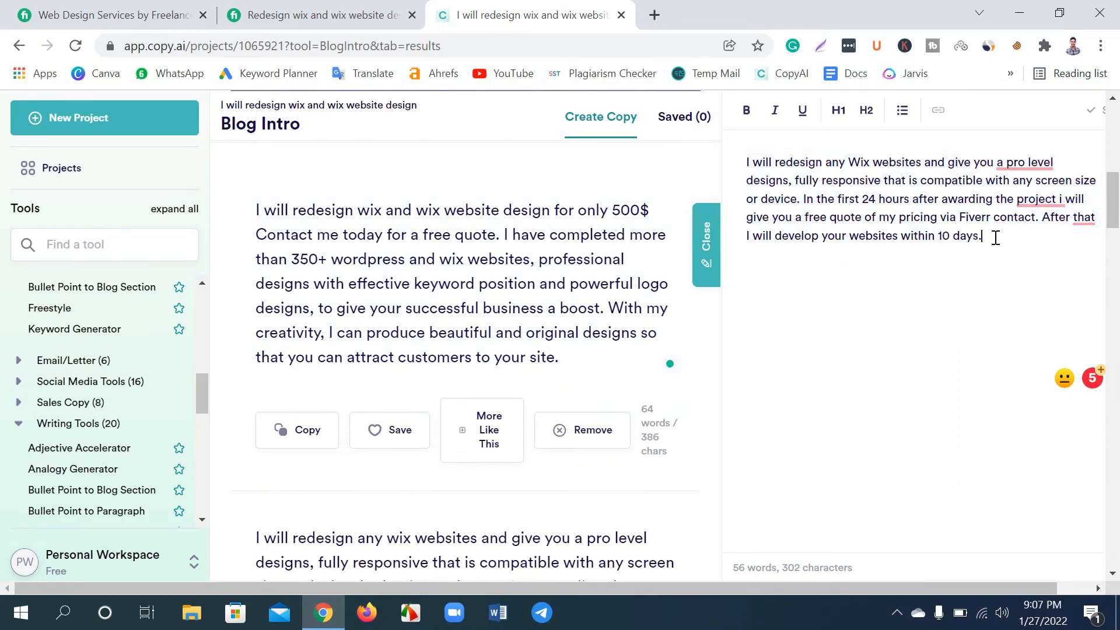
pyautogui.press('Return')
pyautogui.press('Return')
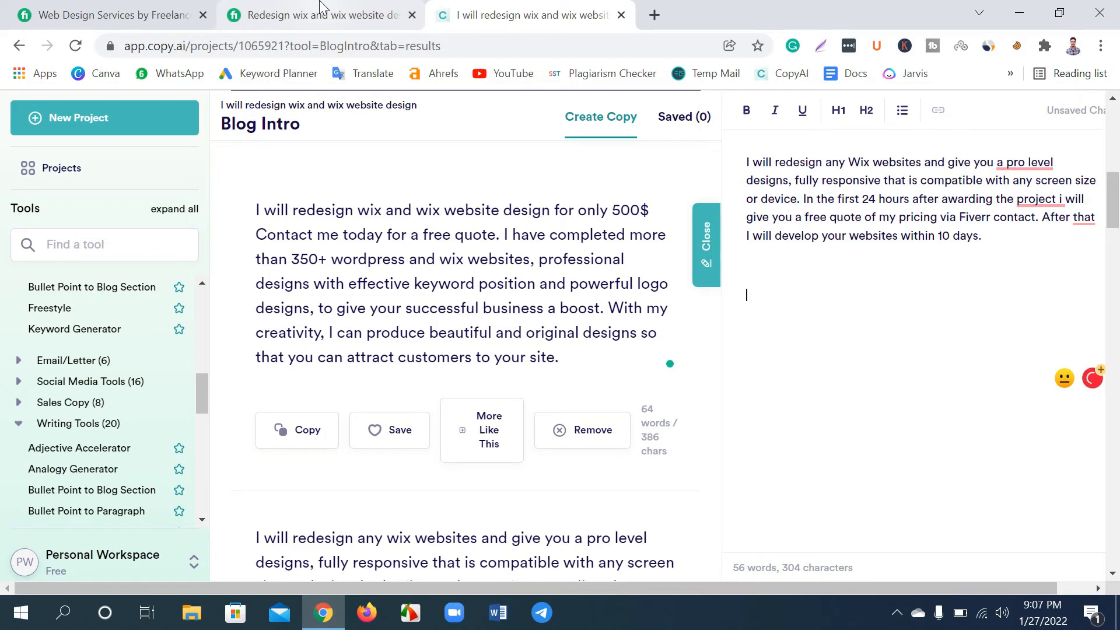
# Review the introduction under About This Gig in the reference Fiverr gig and compare it with the document paragraph.
pyautogui.click(319, 8)
pyautogui.scroll(5, 265, 224)
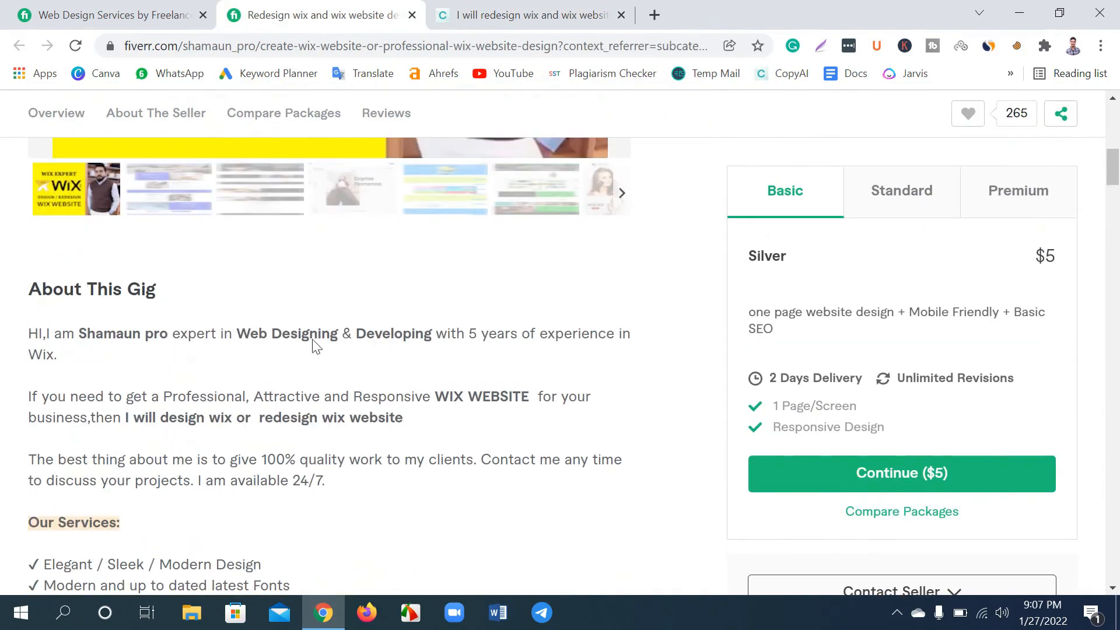
pyautogui.scroll(-1, 327, 475)
pyautogui.moveTo(350, 392); pyautogui.dragTo(7, 251)
pyautogui.click(431, 193)
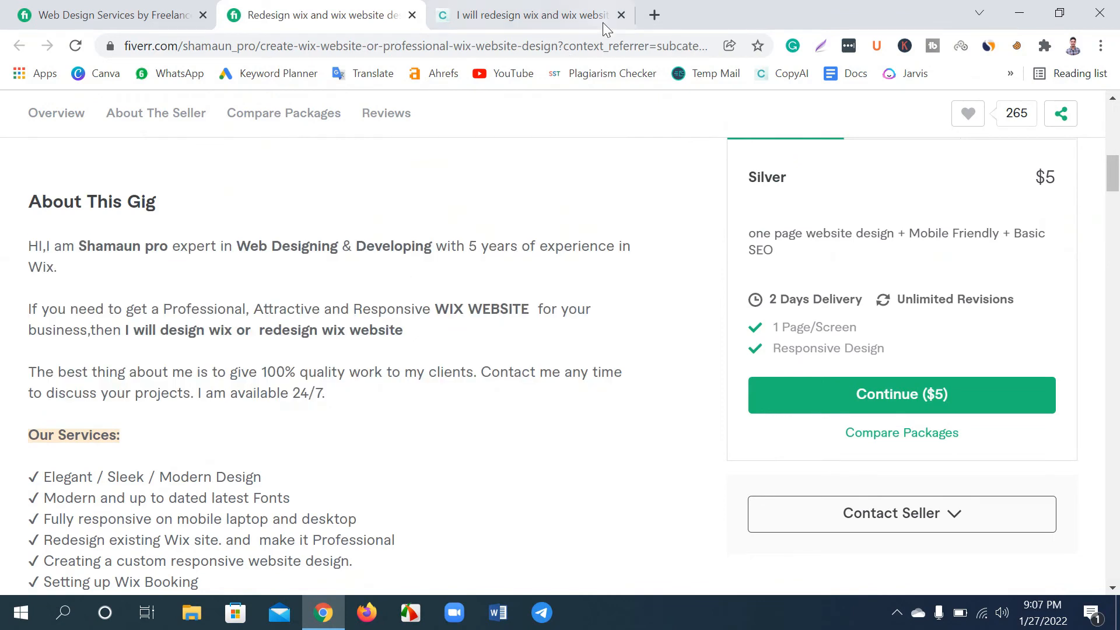
pyautogui.click(502, 19)
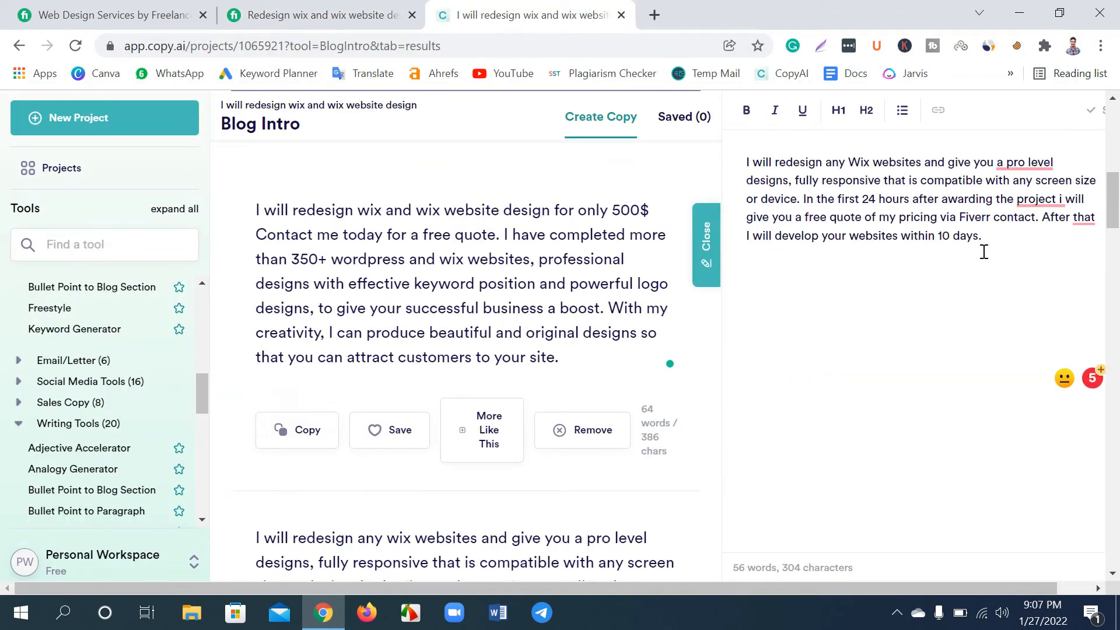
# Examine the Our Services section of the reference gig and its list of service bullet points.
pyautogui.click(278, 19)
pyautogui.scroll(-2, 245, 294)
pyautogui.moveTo(29, 347); pyautogui.dragTo(175, 360)
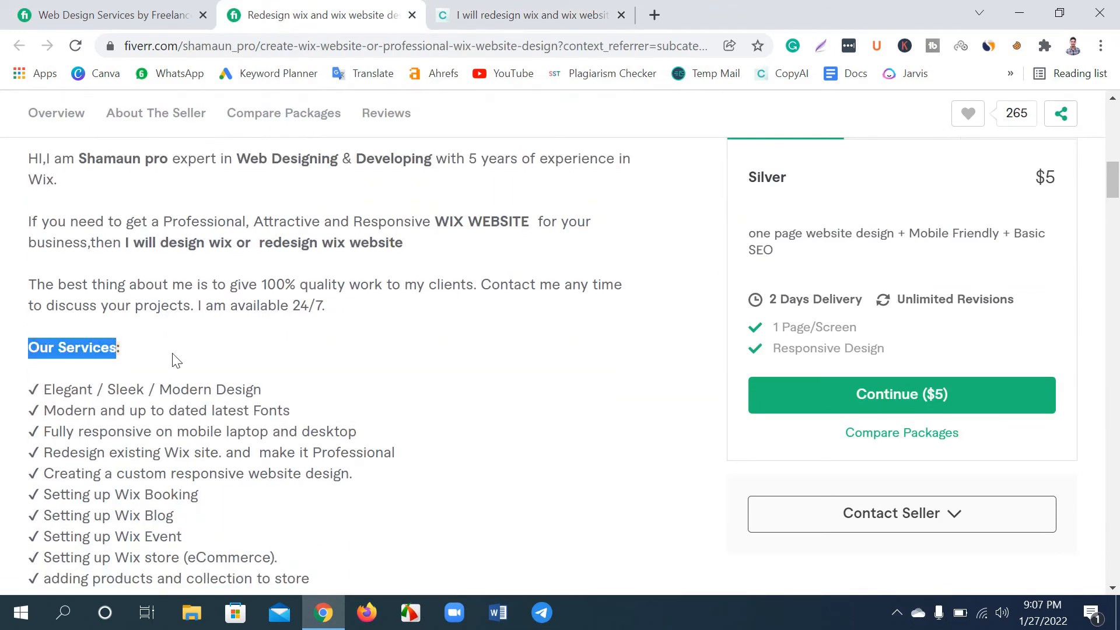
pyautogui.click(134, 346)
pyautogui.scroll(-4, 135, 350)
pyautogui.scroll(2, 175, 361)
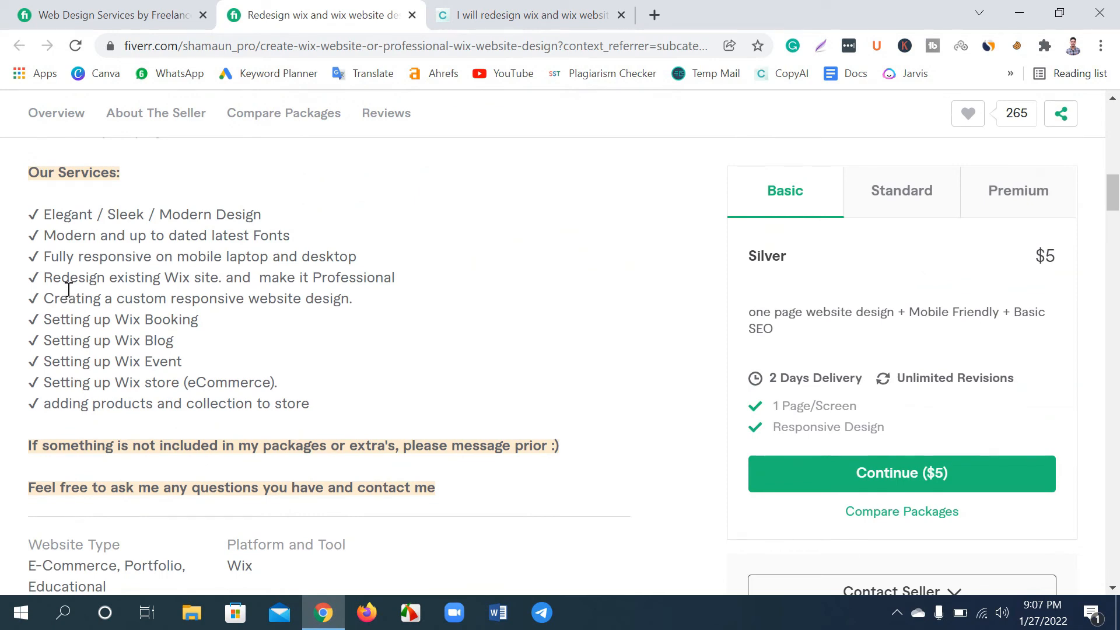
pyautogui.moveTo(50, 222); pyautogui.dragTo(309, 408)
# Generate Bullet Point to Blog Section copy in CopyAI for "I will redesign wix and wix website design" with the Friendly tone.
pyautogui.hotkey('ctrl', 'Tab')
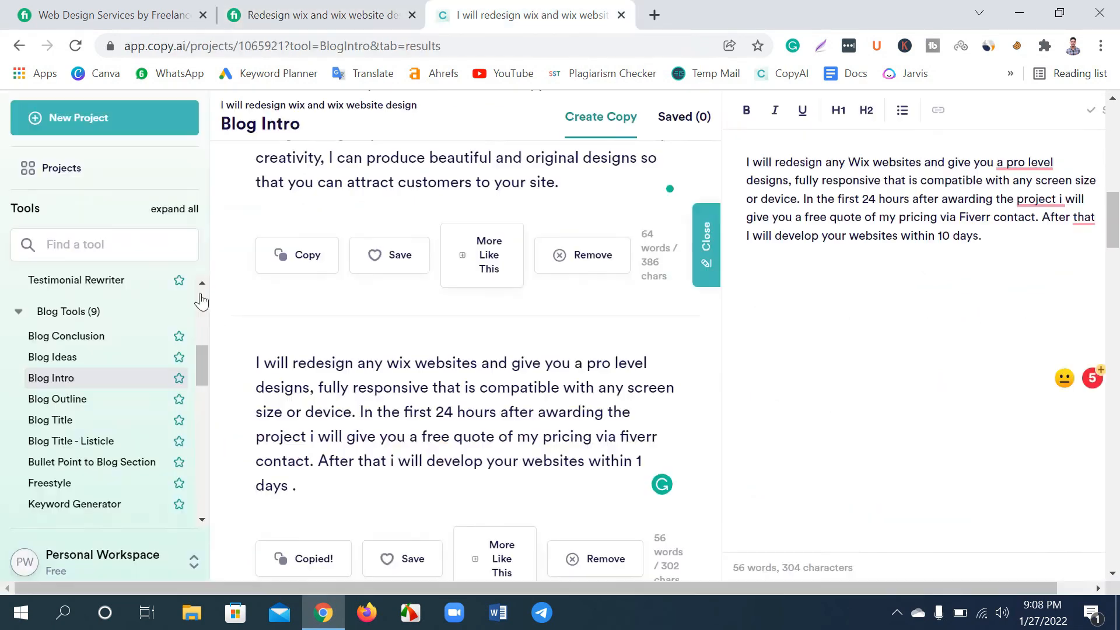
pyautogui.click(105, 472)
pyautogui.scroll(-3, 373, 437)
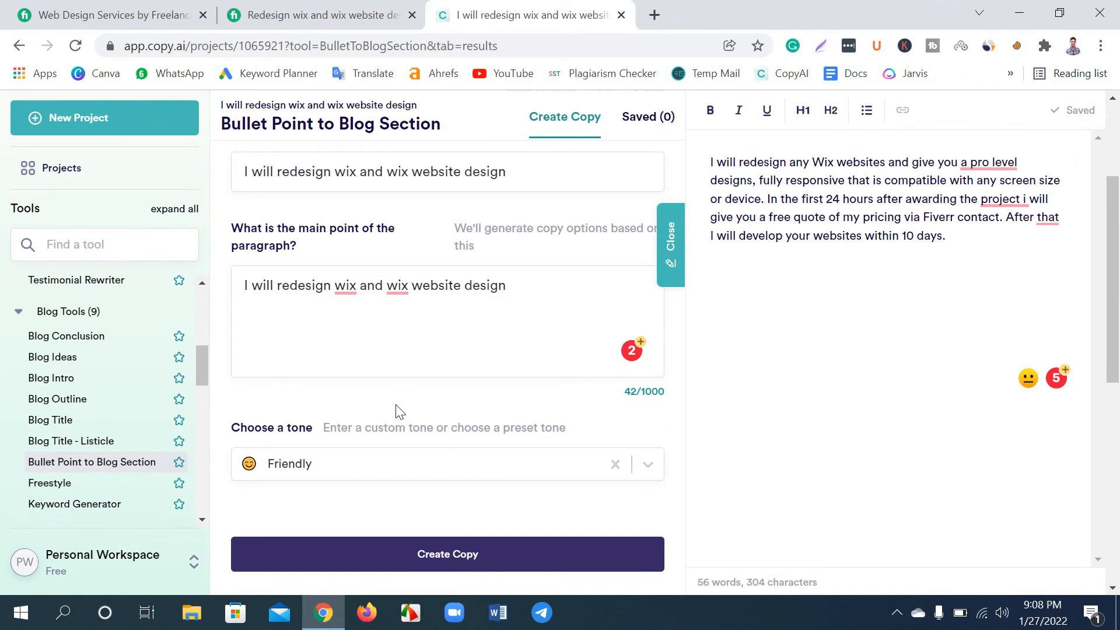
pyautogui.scroll(-2, 385, 444)
pyautogui.scroll(3, 408, 420)
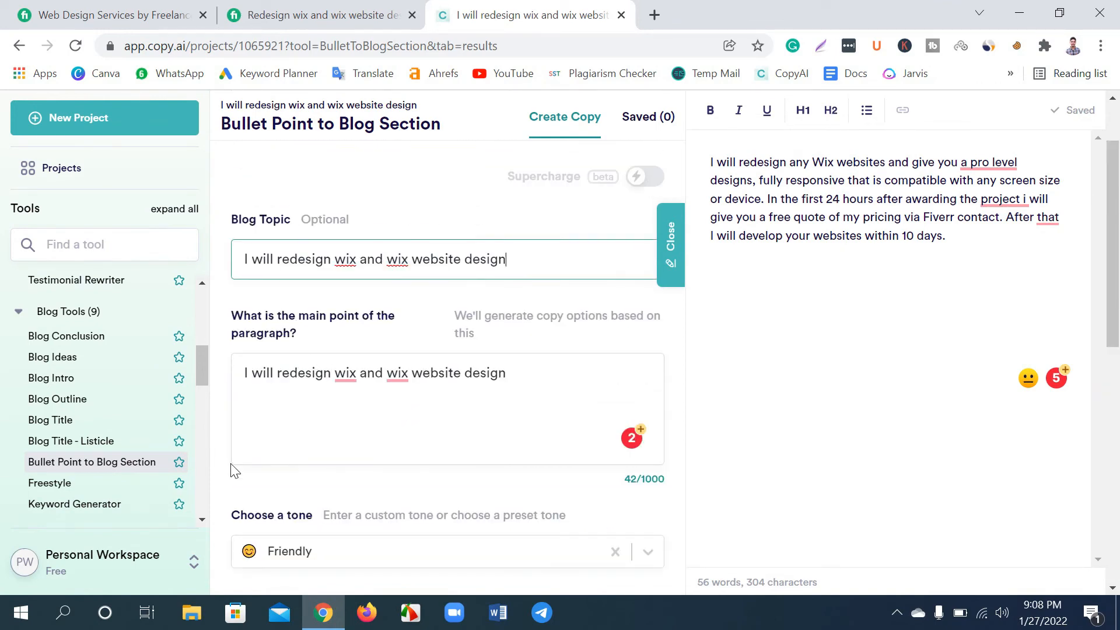
pyautogui.scroll(-3, 400, 270)
pyautogui.scroll(2, 405, 288)
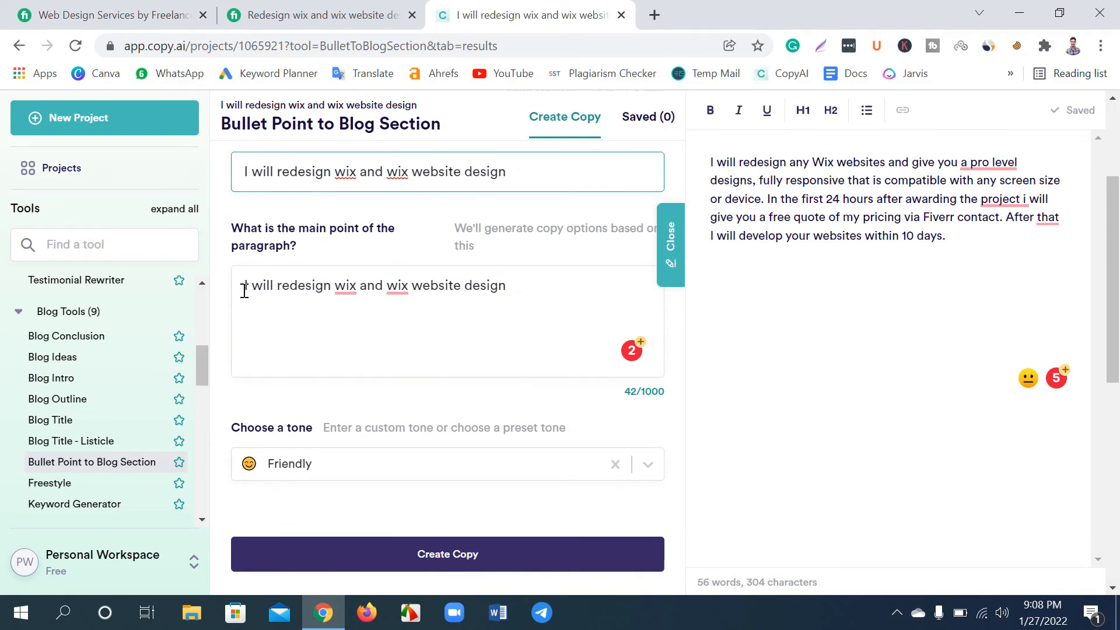
pyautogui.click(534, 292)
pyautogui.moveTo(560, 284); pyautogui.dragTo(223, 276)
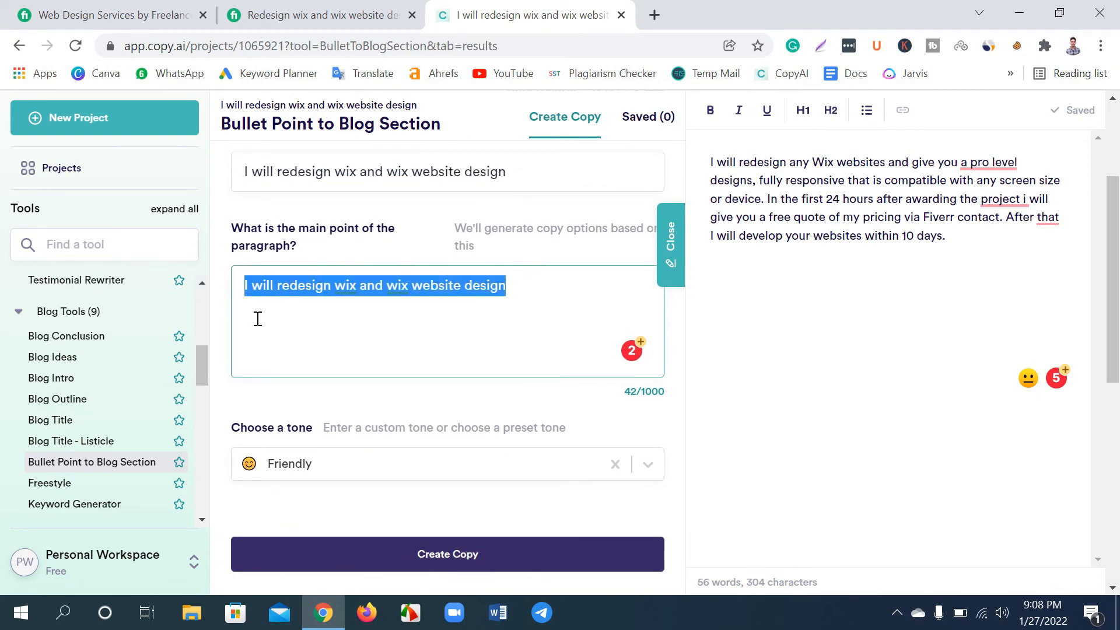
pyautogui.click(331, 330)
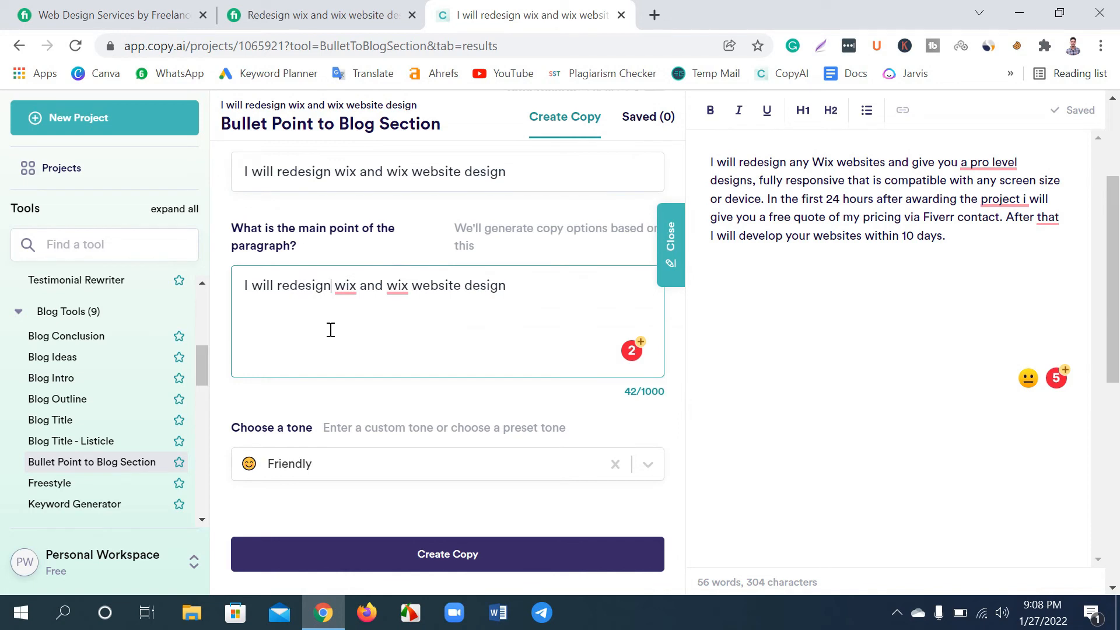
pyautogui.scroll(-4, 430, 313)
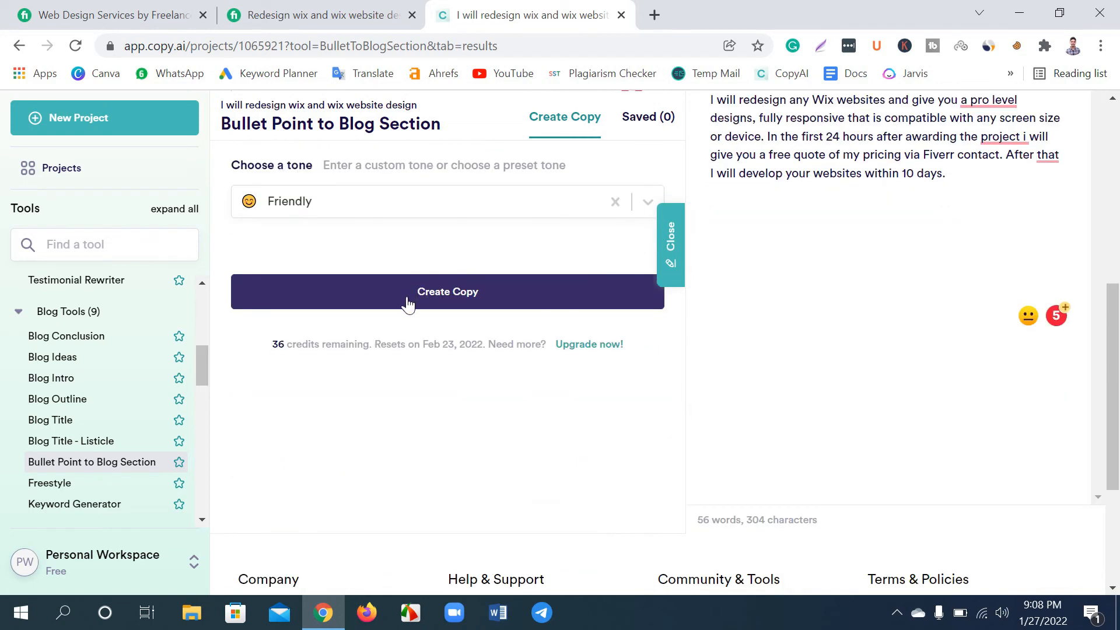
pyautogui.click(406, 304)
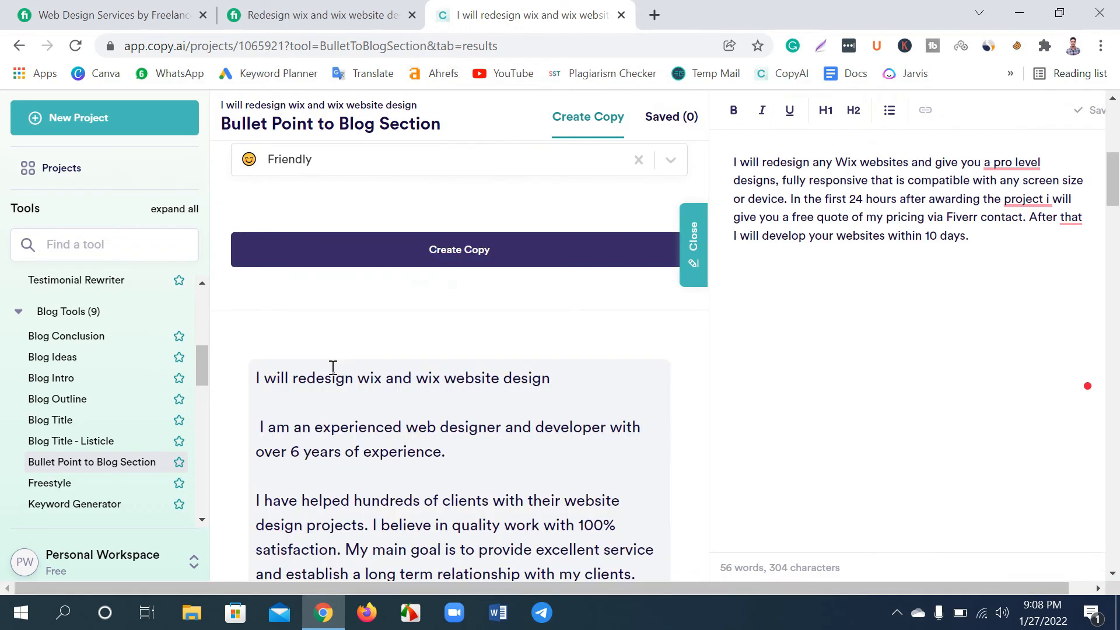
# Look through the first generated blog sections, examining the Packages list with the Basic offer and its bullet points.
pyautogui.scroll(-5, 452, 437)
pyautogui.scroll(3, 350, 323)
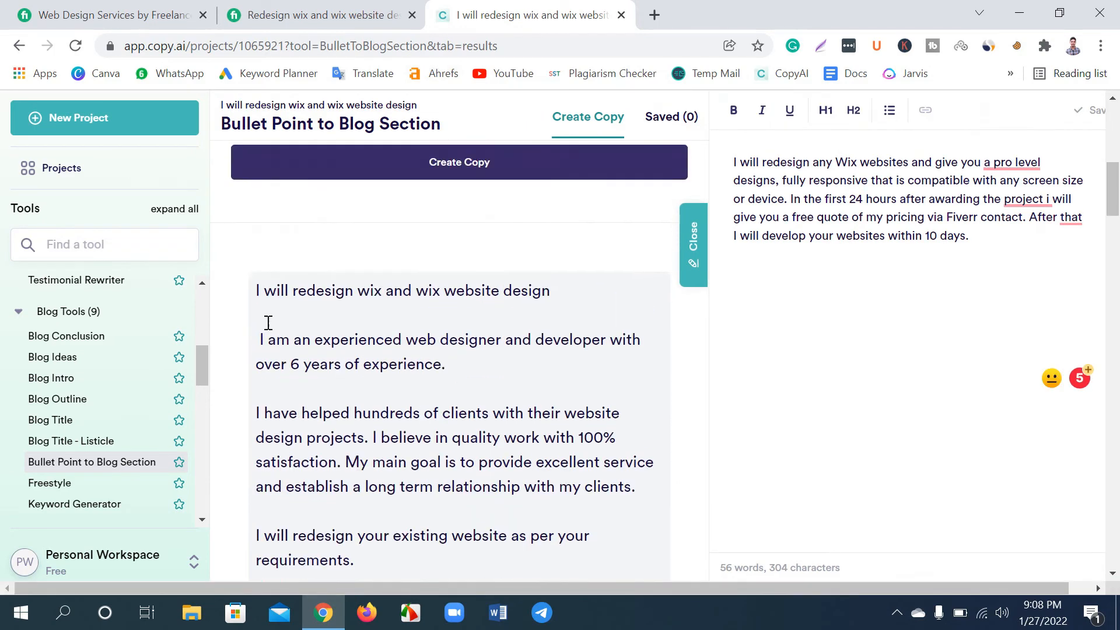
pyautogui.scroll(-15, 370, 330)
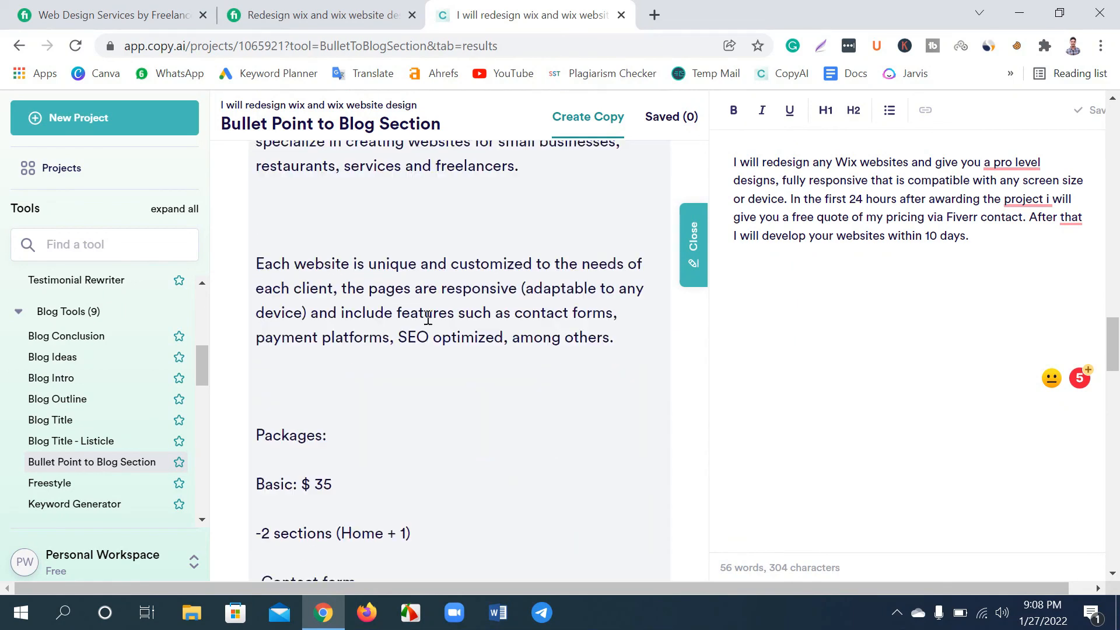
pyautogui.scroll(-5, 428, 318)
pyautogui.scroll(1, 400, 263)
pyautogui.moveTo(256, 200); pyautogui.dragTo(280, 425)
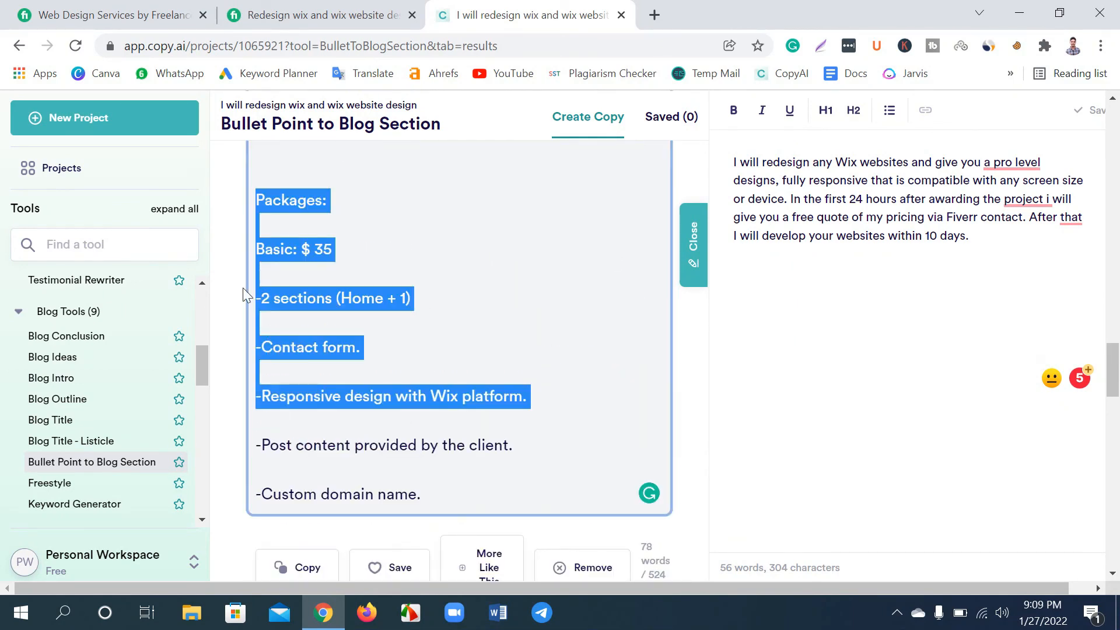
pyautogui.moveTo(257, 248); pyautogui.dragTo(505, 490)
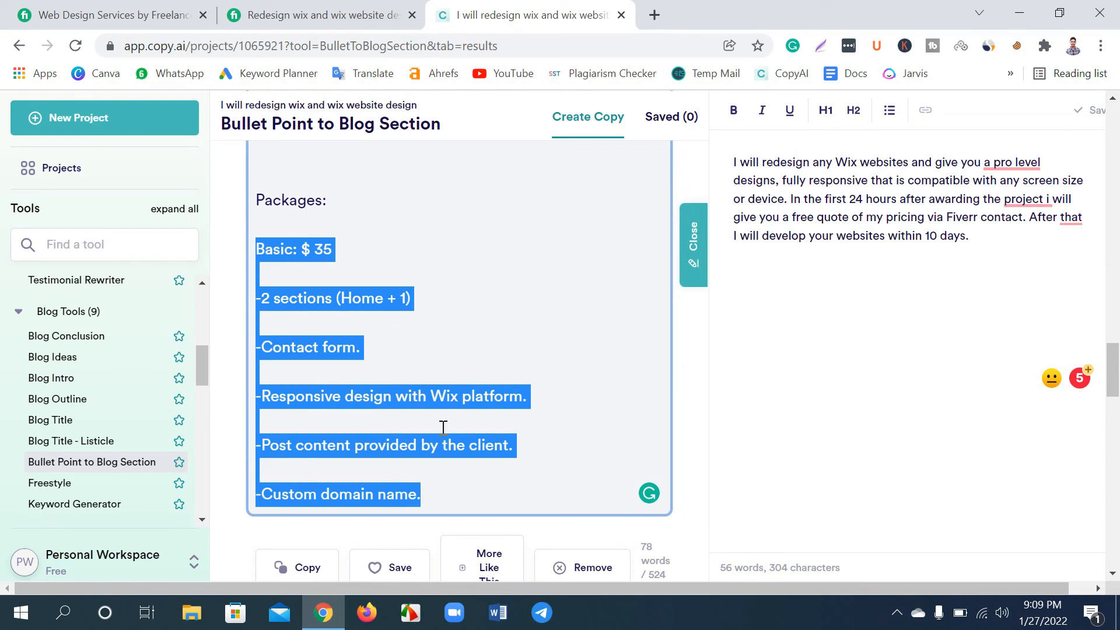
pyautogui.click(392, 372)
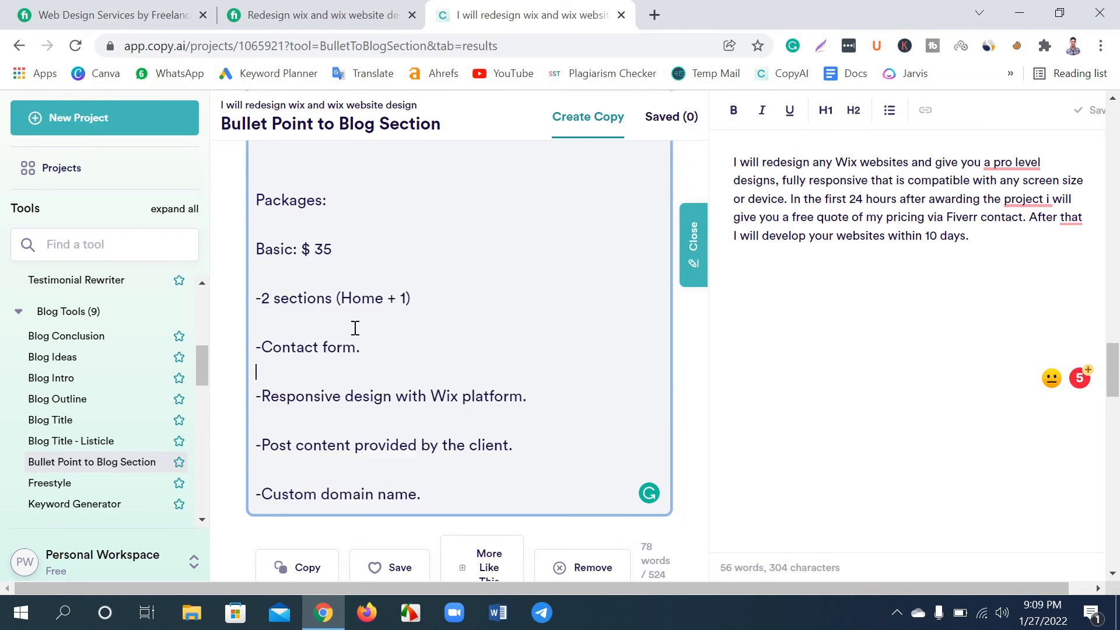
# Examine the generated option with numbered website design tips, including its target audience and clear messaging points.
pyautogui.scroll(-15, 398, 340)
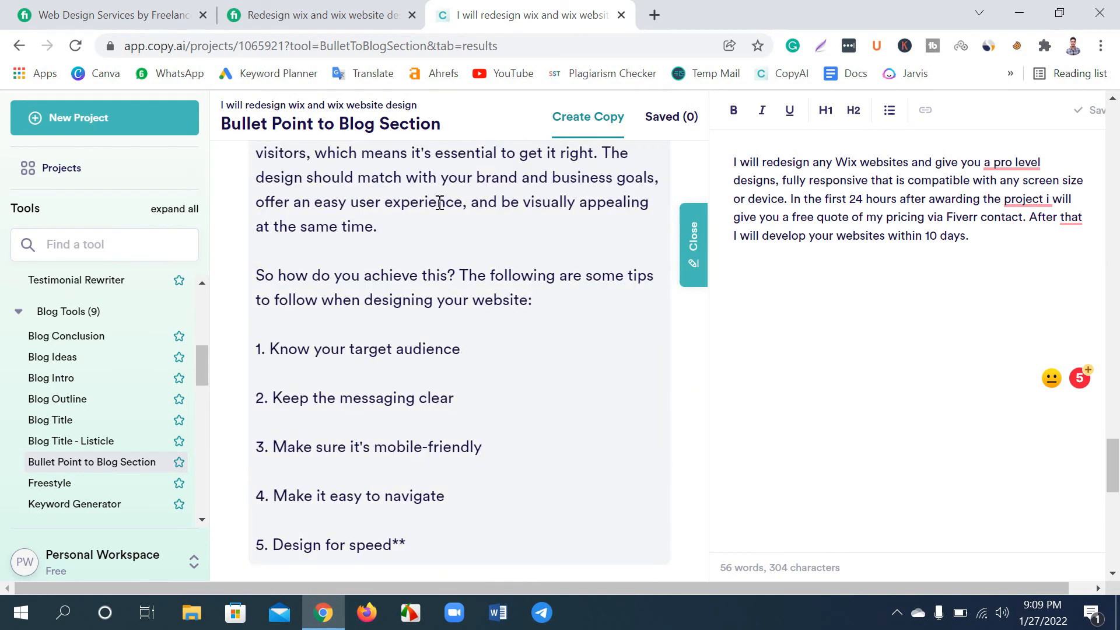
pyautogui.scroll(6, 453, 387)
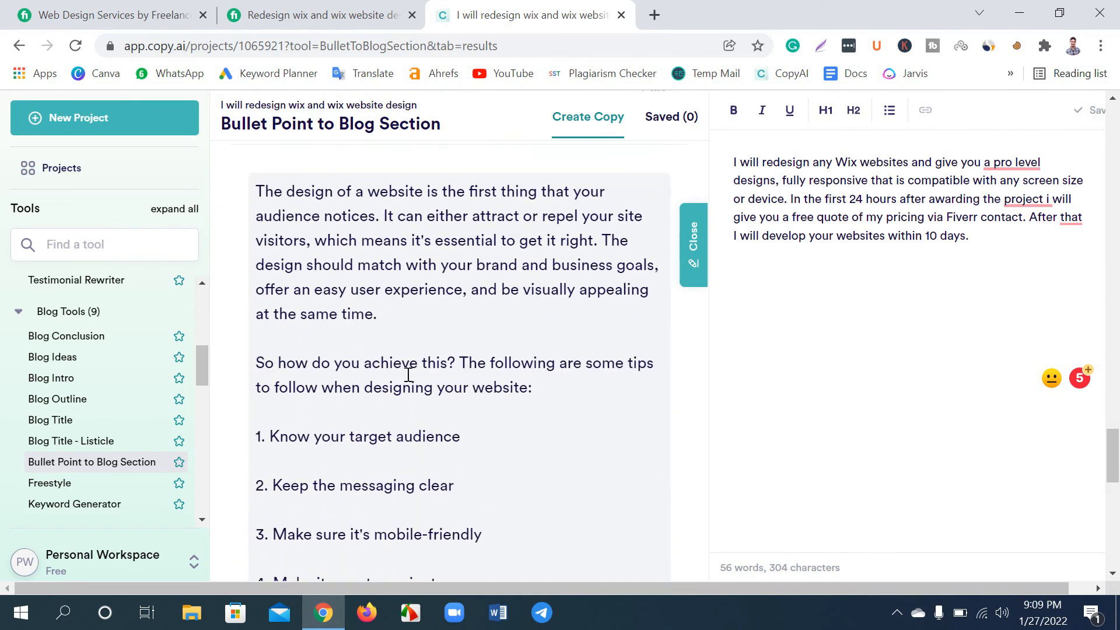
pyautogui.scroll(-3, 554, 343)
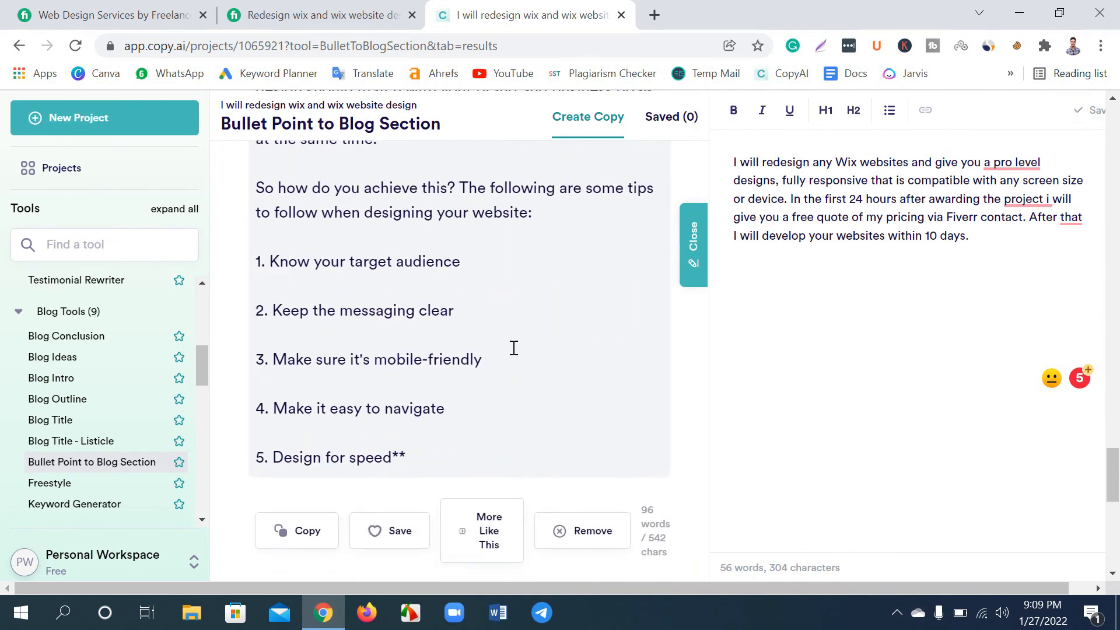
pyautogui.moveTo(257, 184); pyautogui.dragTo(515, 307)
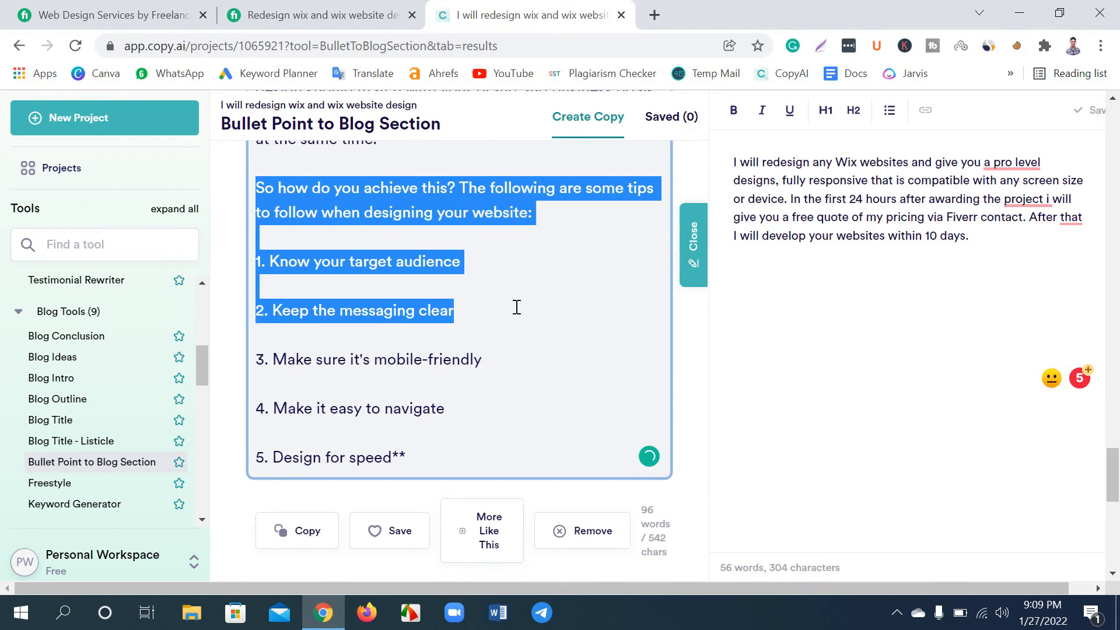
pyautogui.click(510, 302)
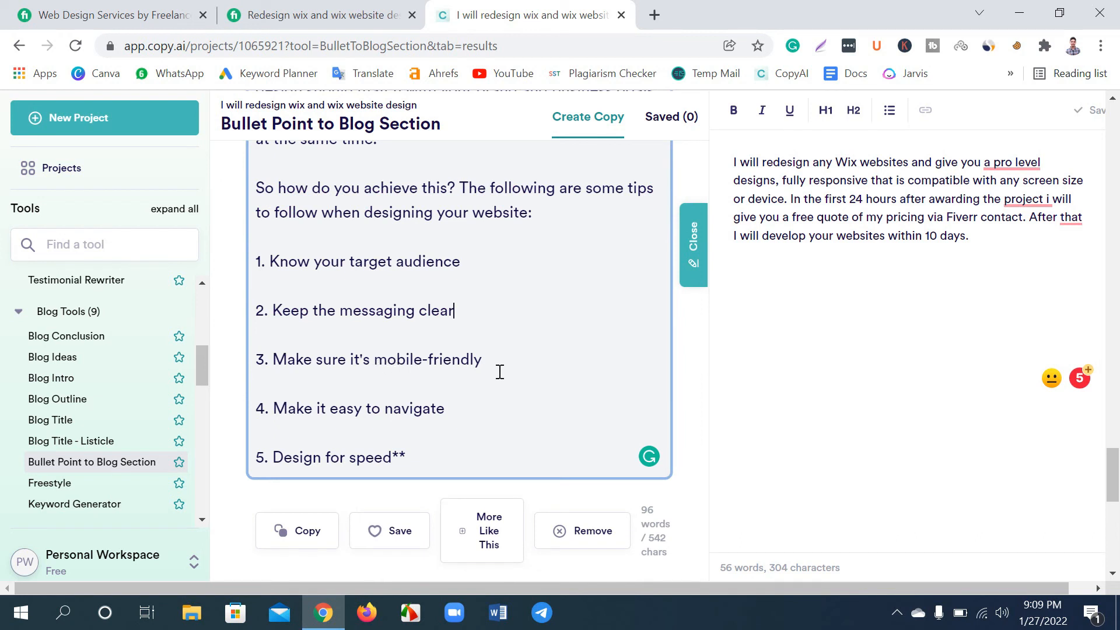
pyautogui.moveTo(465, 411); pyautogui.dragTo(472, 261)
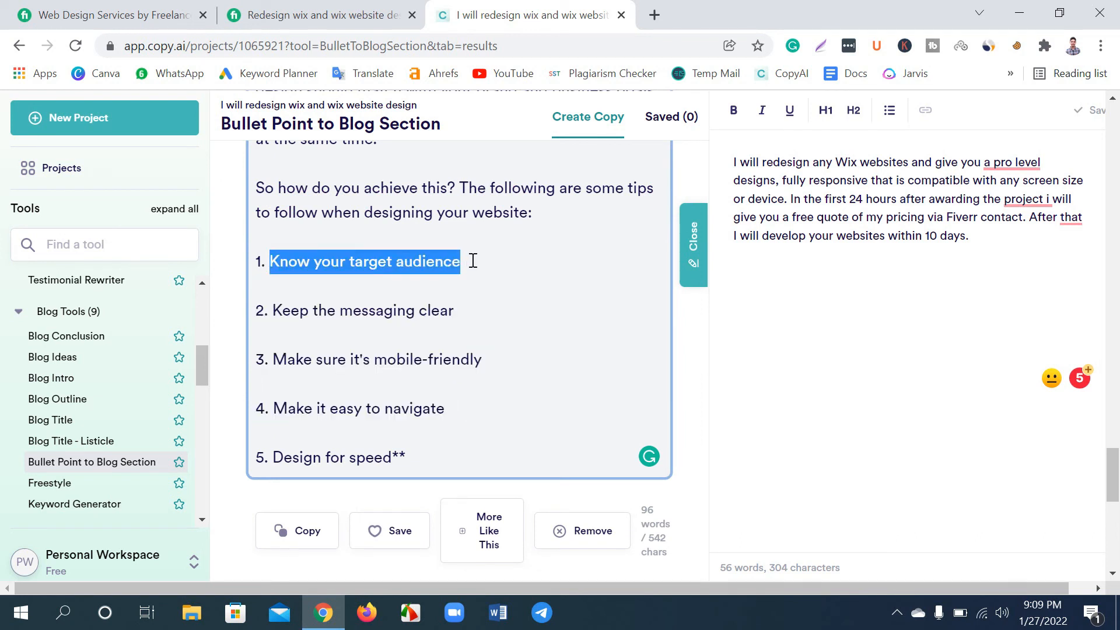
pyautogui.moveTo(455, 311); pyautogui.dragTo(252, 316)
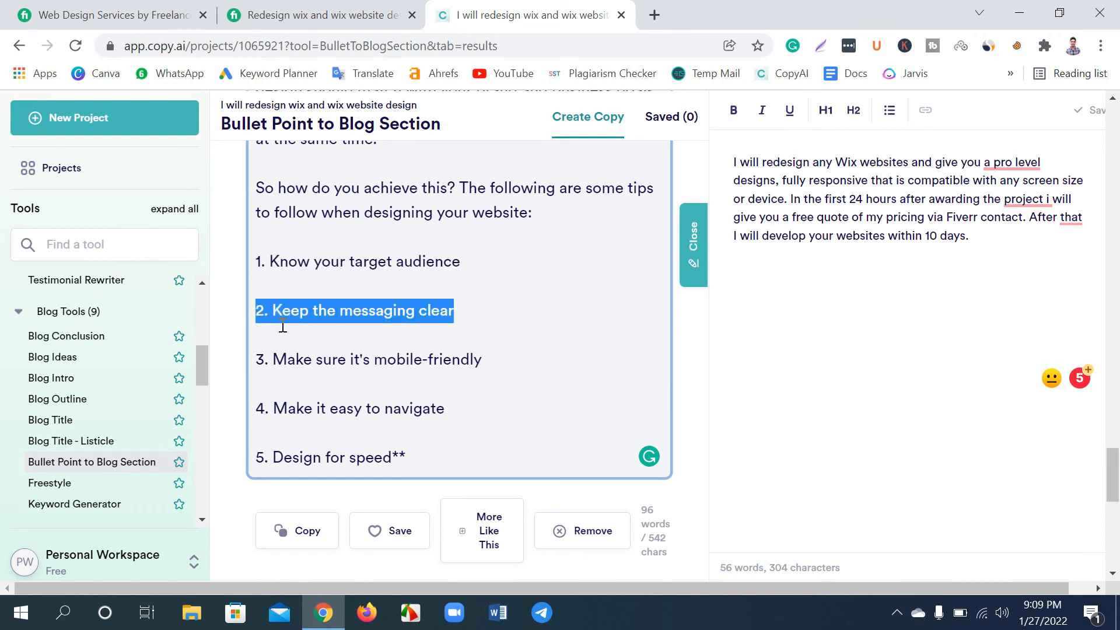
pyautogui.click(277, 312)
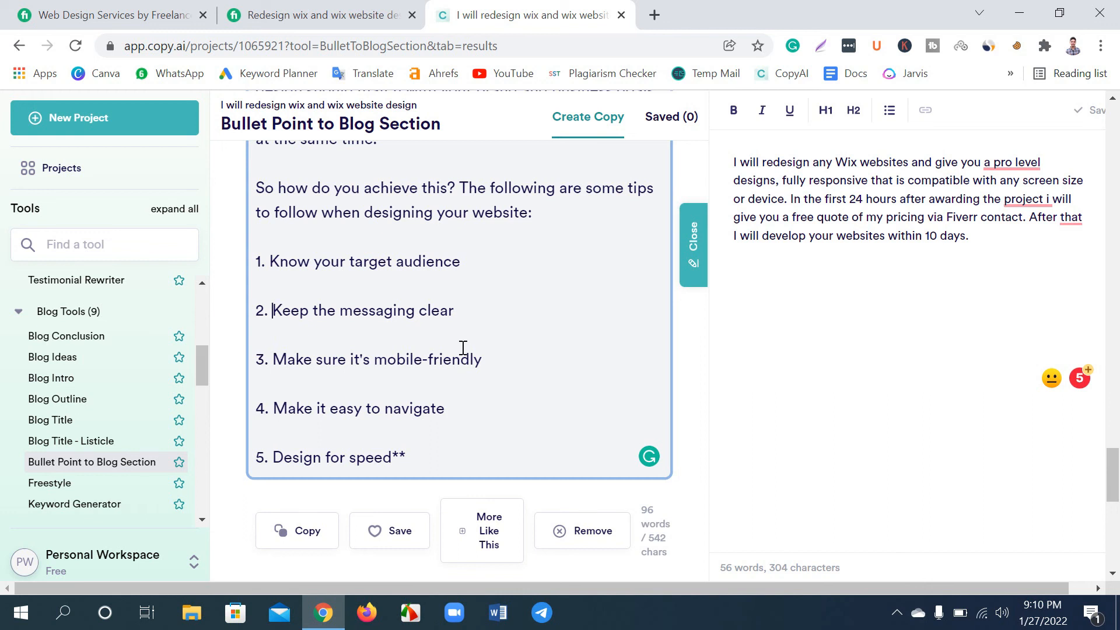
# Correct the document paragraph with Grammarly to read "a pro level design" and capitalize the "I" after "project".
pyautogui.moveTo(998, 159)
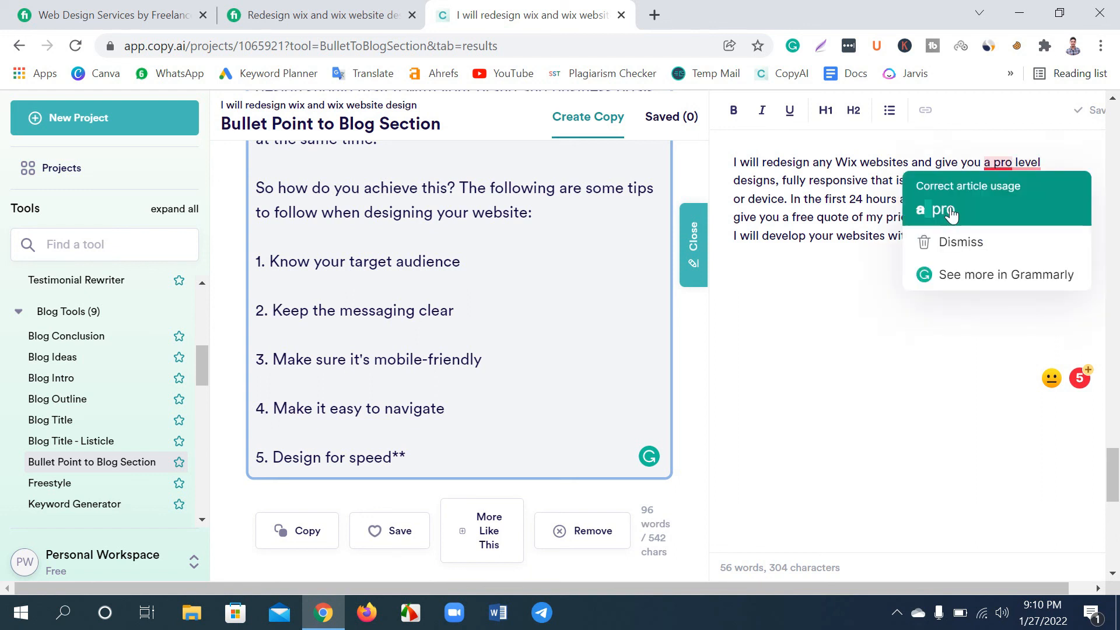
pyautogui.click(951, 209)
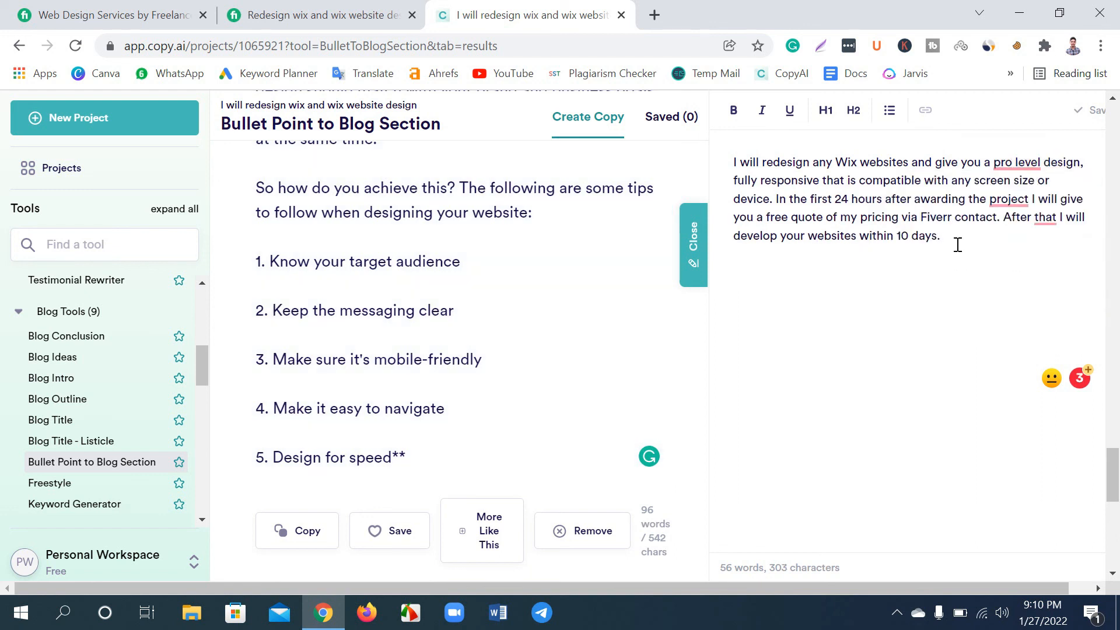